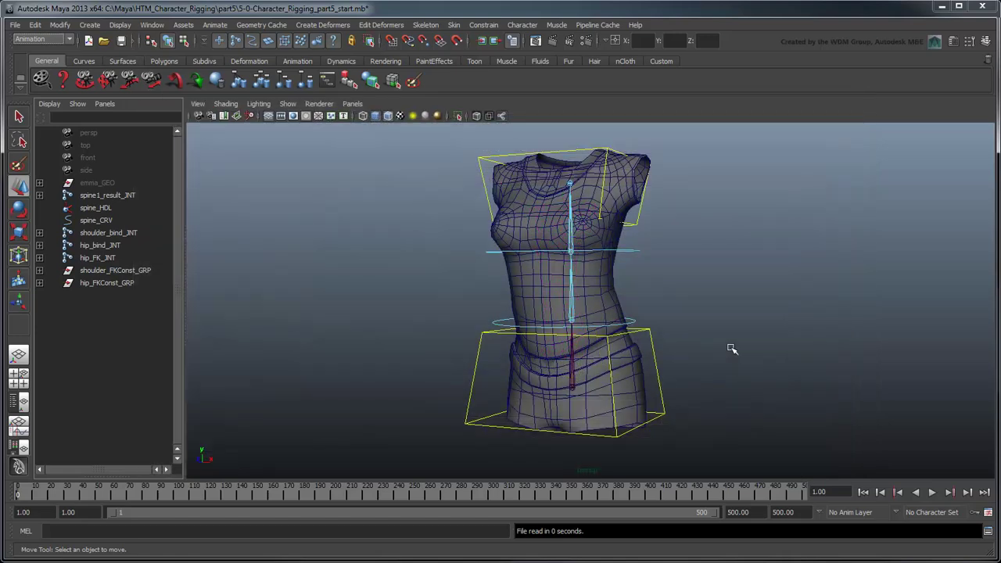
# - Test moving the shoulder control, then undo the move
pyautogui.press('q')
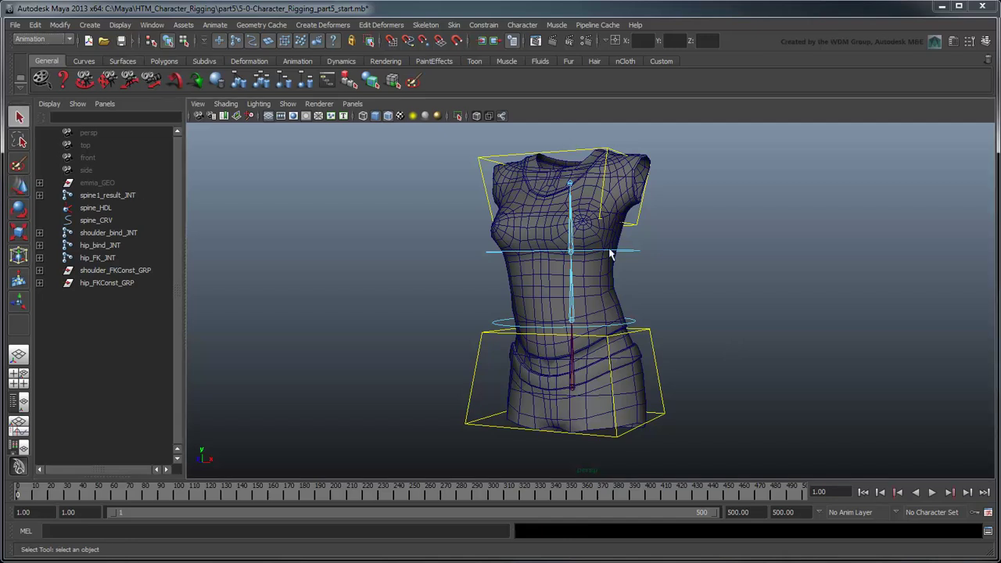
pyautogui.scroll(-3, 610, 258)
pyautogui.keyDown('alt'); pyautogui.moveTo(610, 258); pyautogui.dragTo(558, 216); pyautogui.keyUp('alt')
pyautogui.click(580, 266)
pyautogui.press('w')
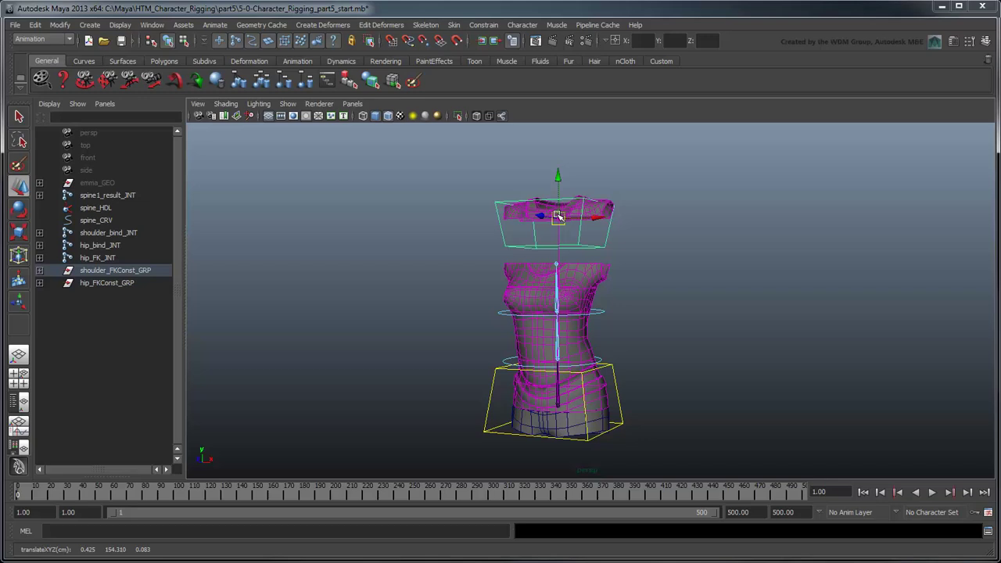
pyautogui.hotkey('ctrl', 'z')
# - Rotate the shoulder control to twist the upper torso, then return to a front view
pyautogui.press('q')
pyautogui.keyDown('alt'); pyautogui.moveTo(769, 340); pyautogui.dragTo(623, 342); pyautogui.keyUp('alt')
pyautogui.press('e')
pyautogui.moveTo(631, 193); pyautogui.dragTo(558, 165)
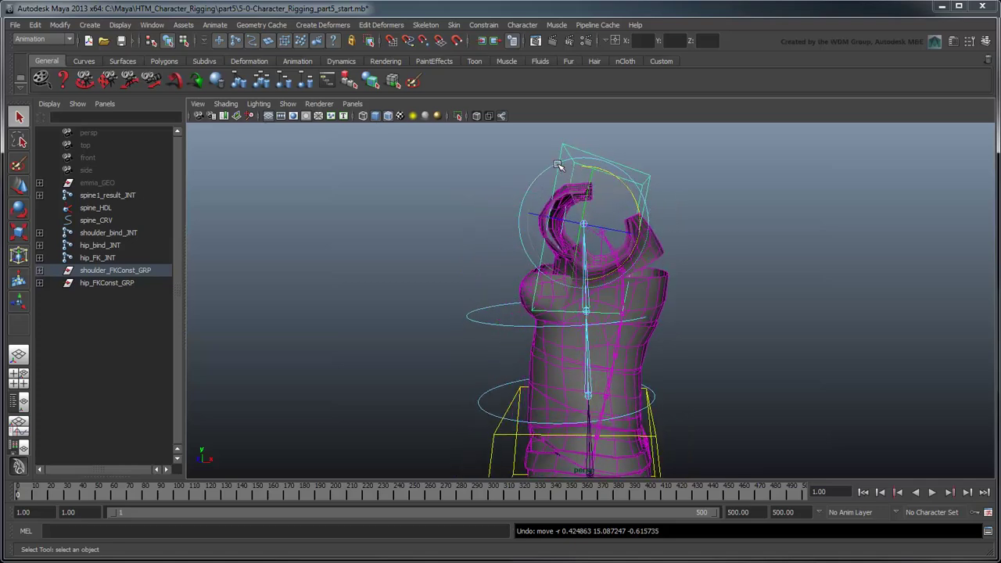
pyautogui.click(722, 237)
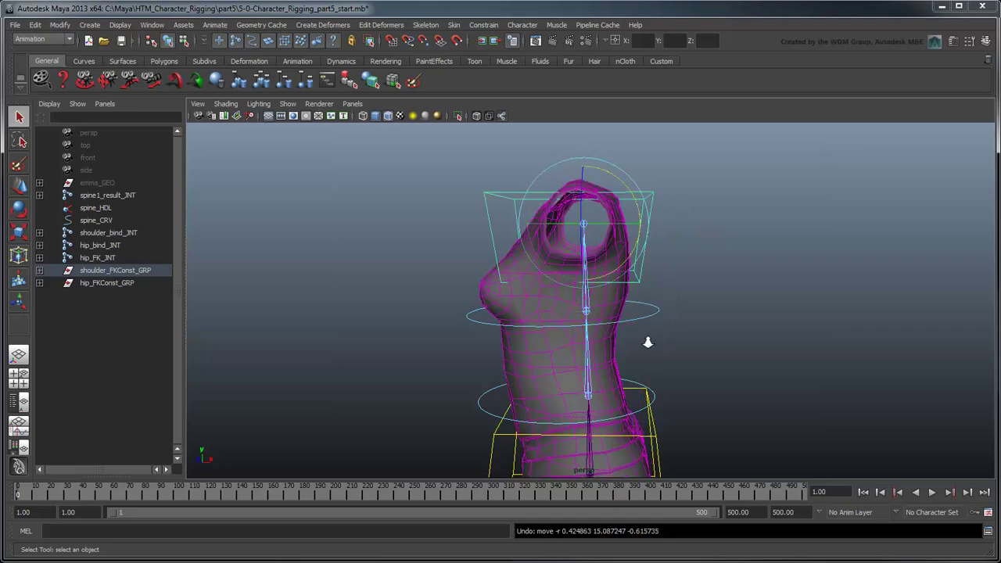
pyautogui.scroll(-5, 653, 351)
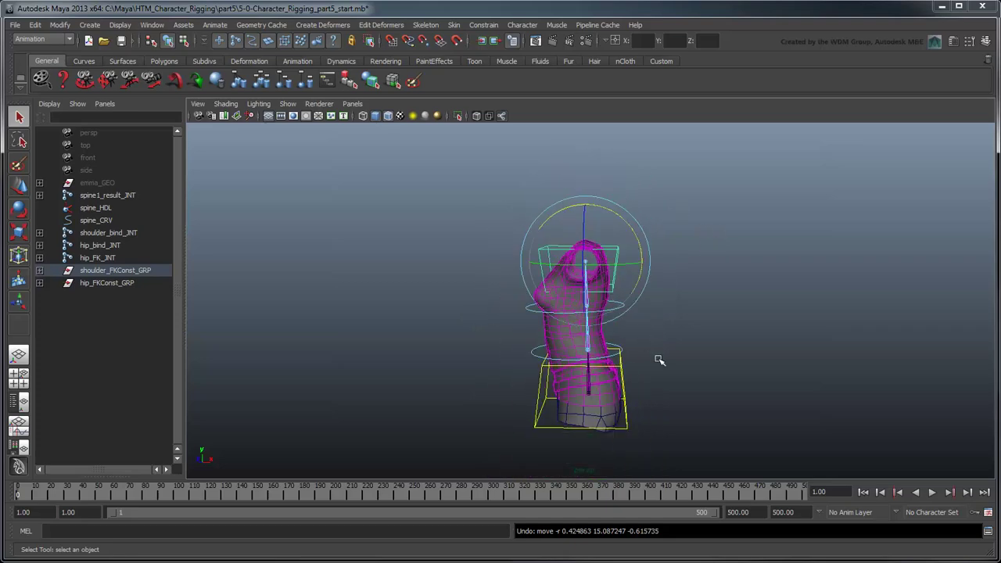
pyautogui.keyDown('alt'); pyautogui.moveTo(654, 351); pyautogui.dragTo(739, 346); pyautogui.keyUp('alt')
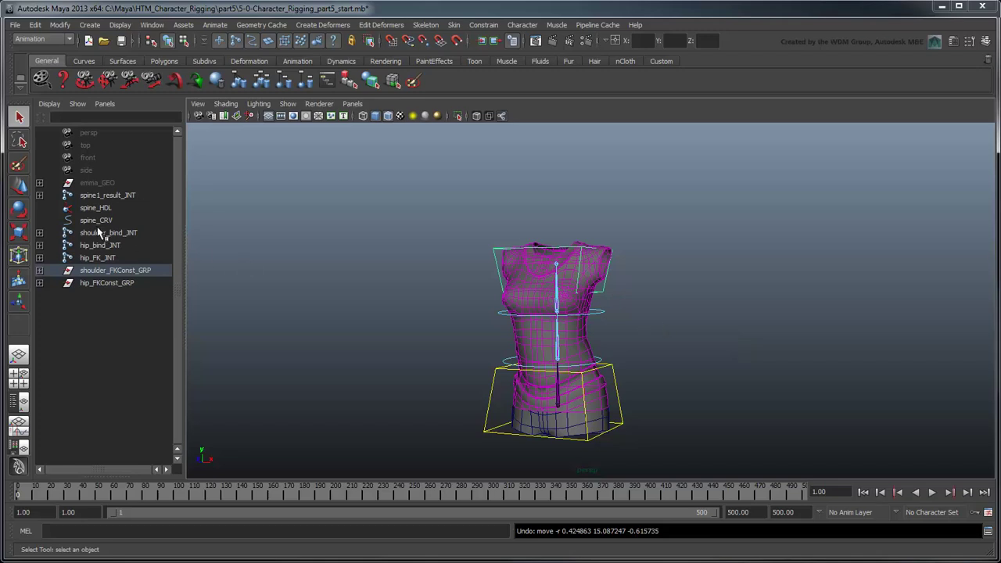
# - Graph spine_CRV's input and output connections in the Node Editor, centred on spine_CRVShape
pyautogui.click(99, 220)
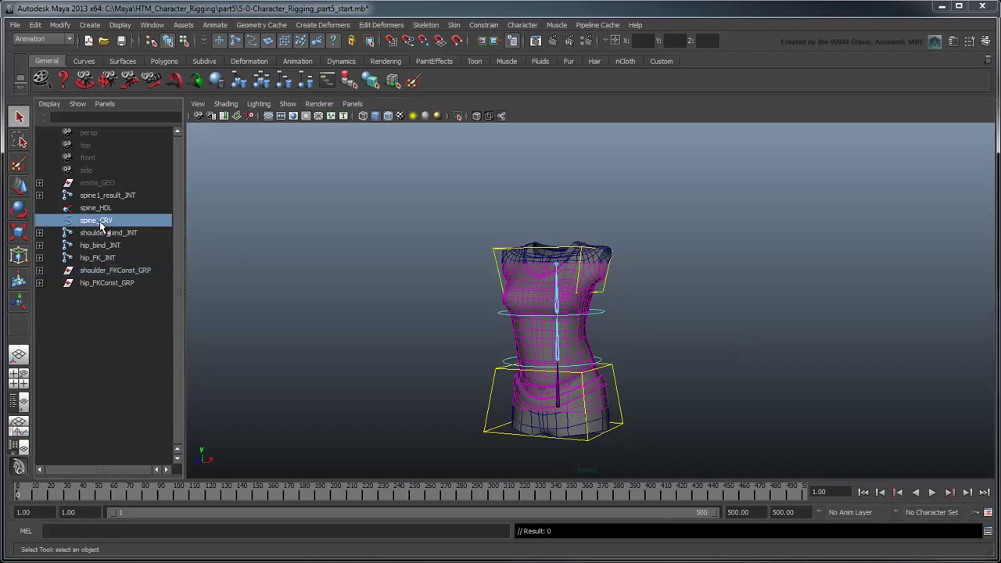
pyautogui.click(152, 24)
pyautogui.click(206, 129)
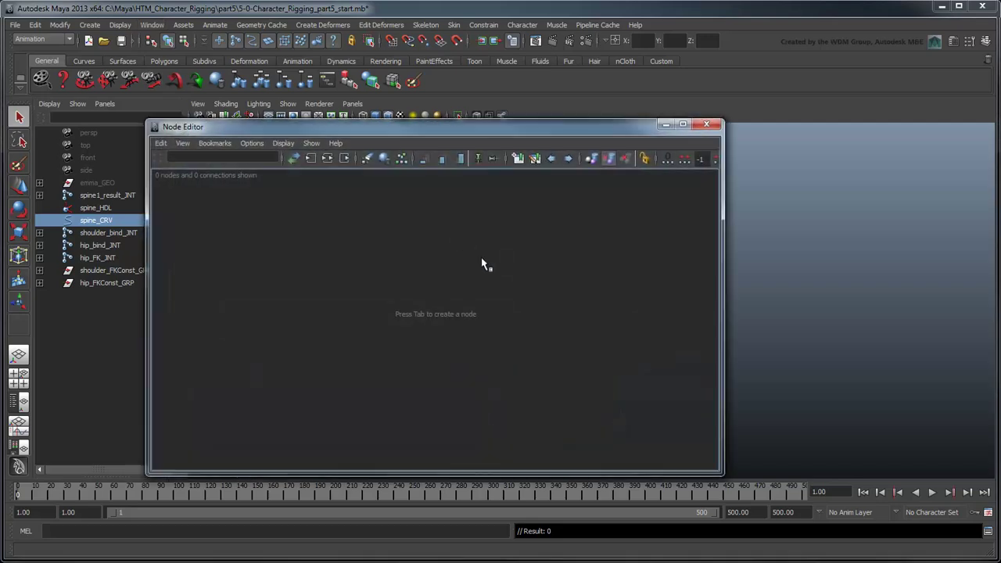
pyautogui.click(327, 158)
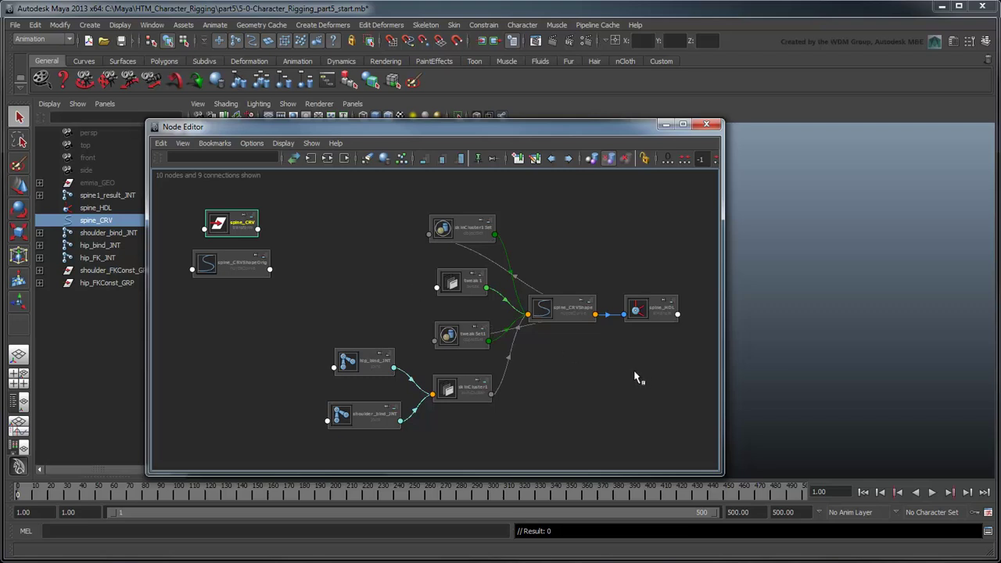
pyautogui.scroll(5, 638, 375)
pyautogui.keyDown('alt'); pyautogui.moveTo(639, 376); pyautogui.dragTo(346, 369, button='middle'); pyautogui.keyUp('alt')
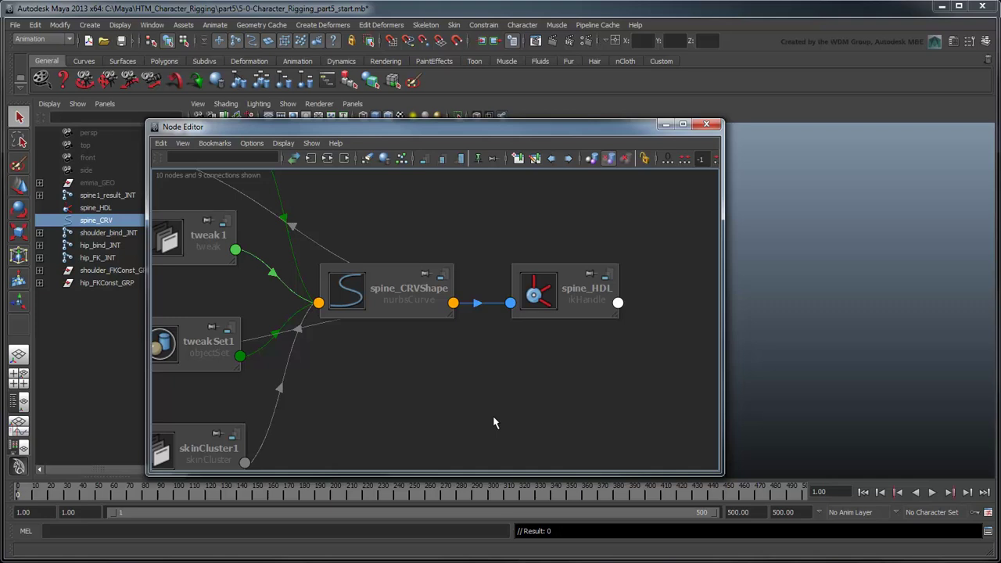
# - Create a curveInfo node, rename it spineInfo, and show its attributes
pyautogui.press('Tab')
pyautogui.write('curveInfo')
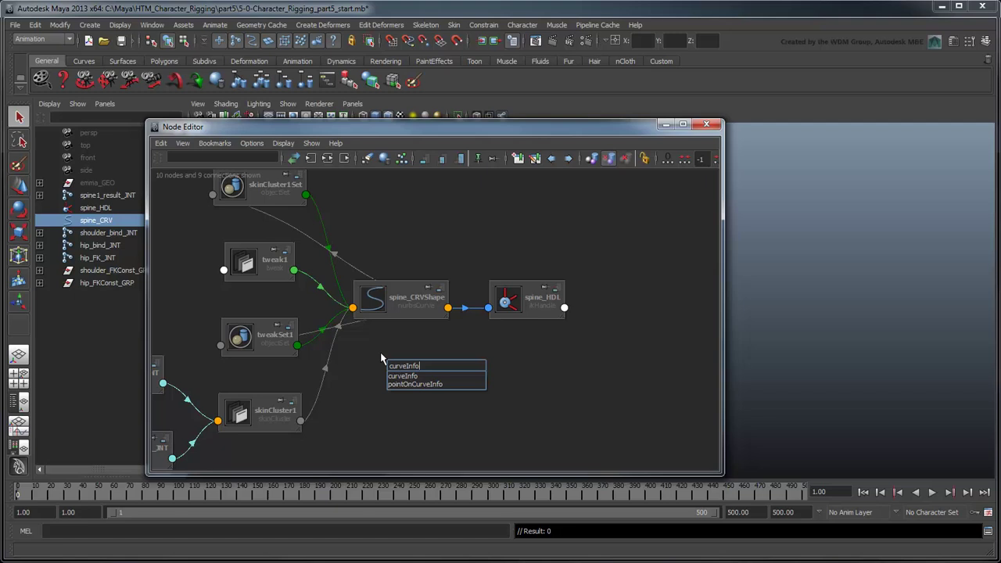
pyautogui.press('Return')
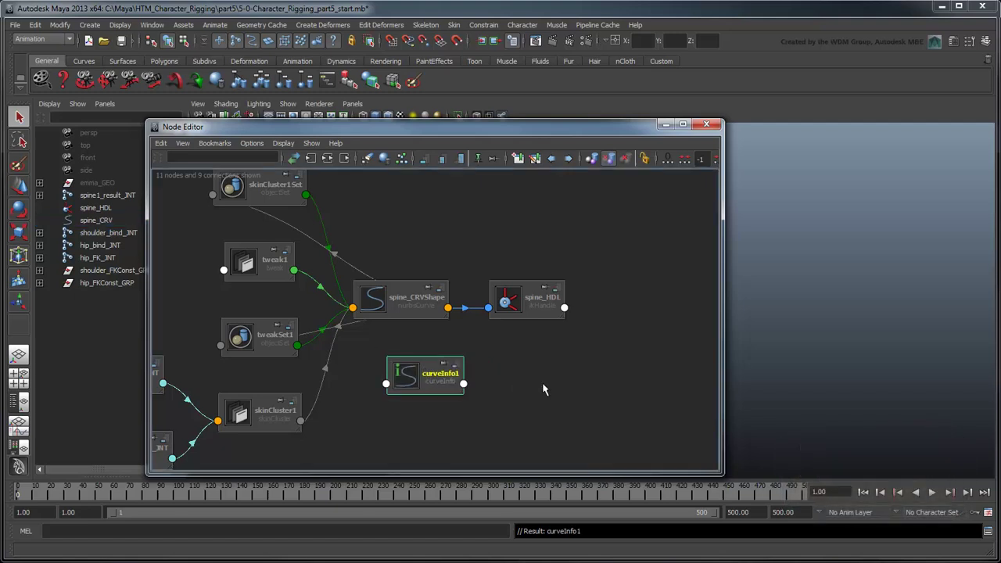
pyautogui.doubleClick(436, 375)
pyautogui.write('spineInfo')
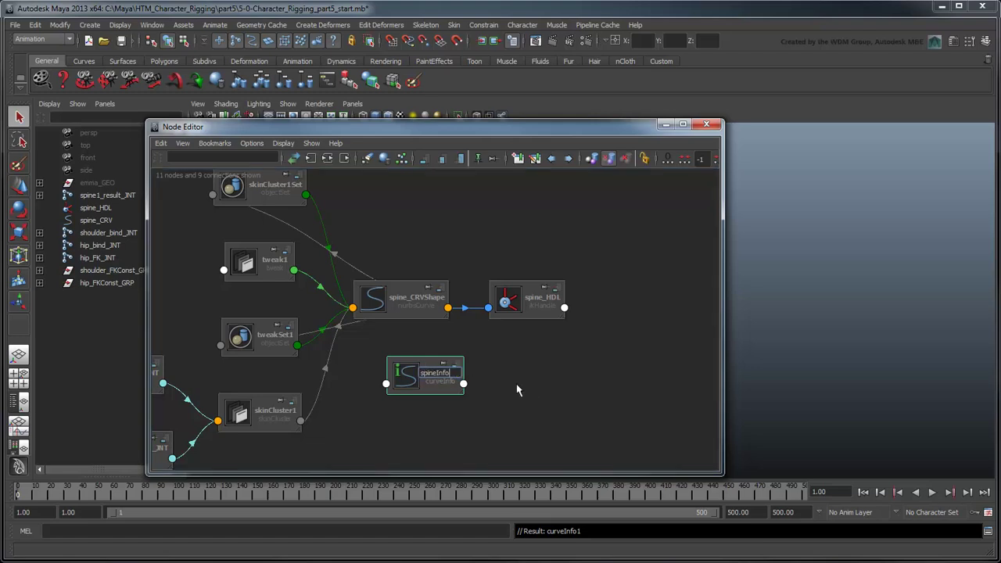
pyautogui.press('Return')
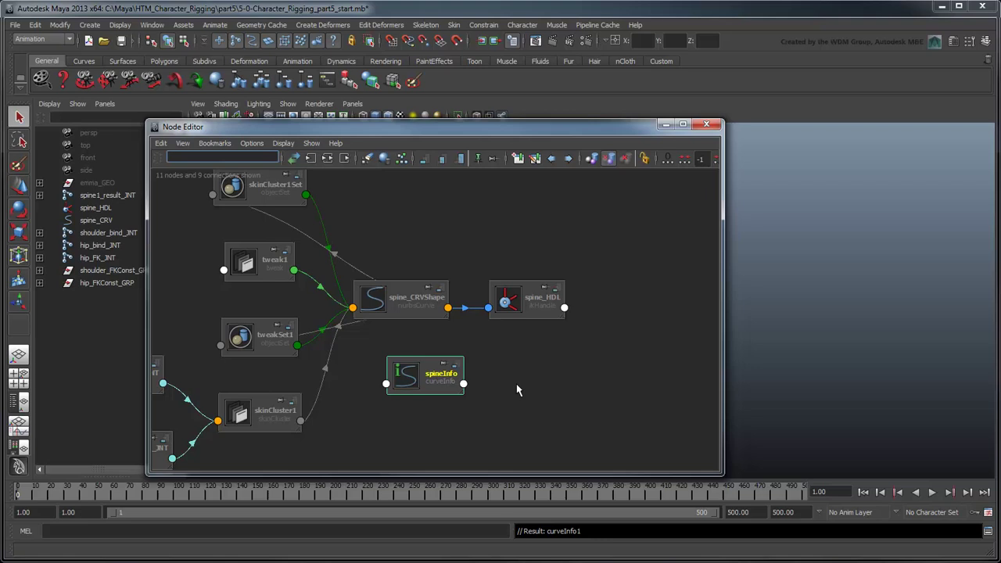
pyautogui.hotkey('ctrl', 'a')
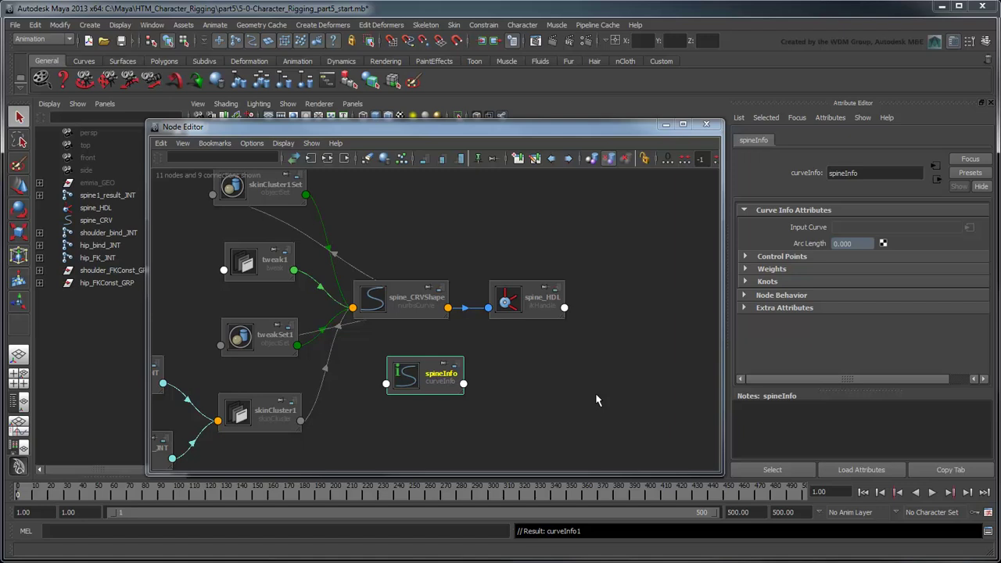
# - Connect spine_CRVShape's World Space[0] to spineInfo's inputCurve, giving Arc Length 47.998
pyautogui.click(447, 309)
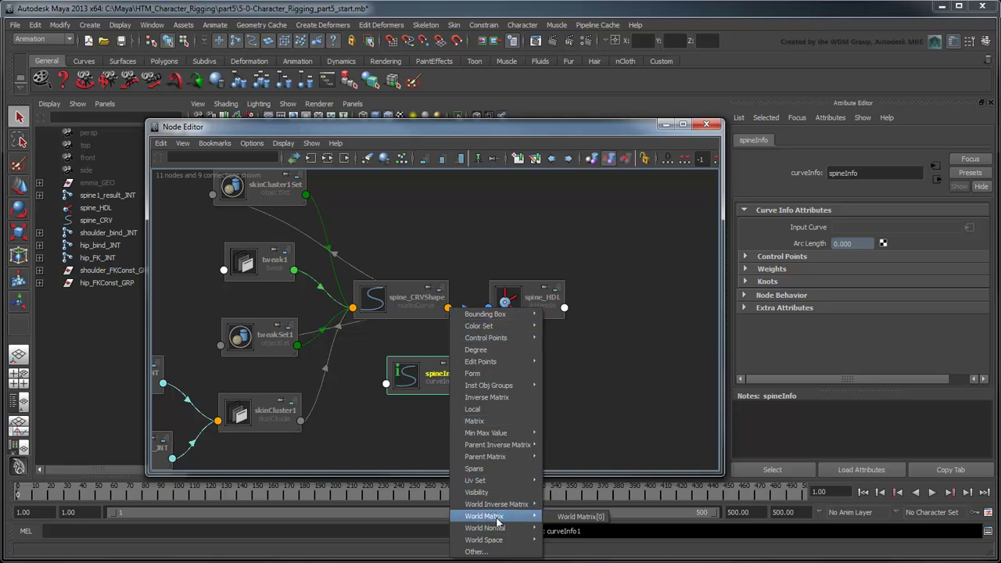
pyautogui.moveTo(499, 541)
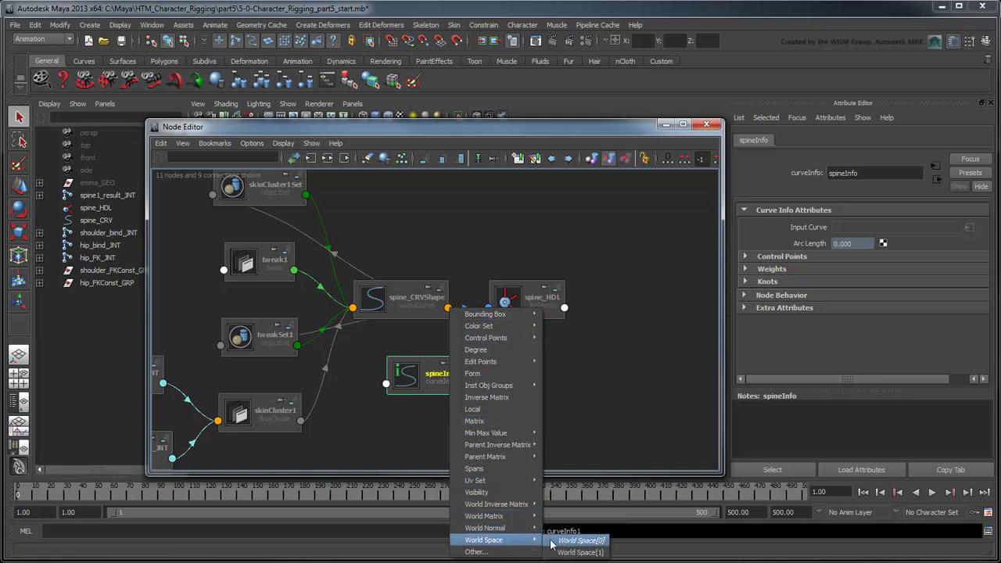
pyautogui.click(552, 542)
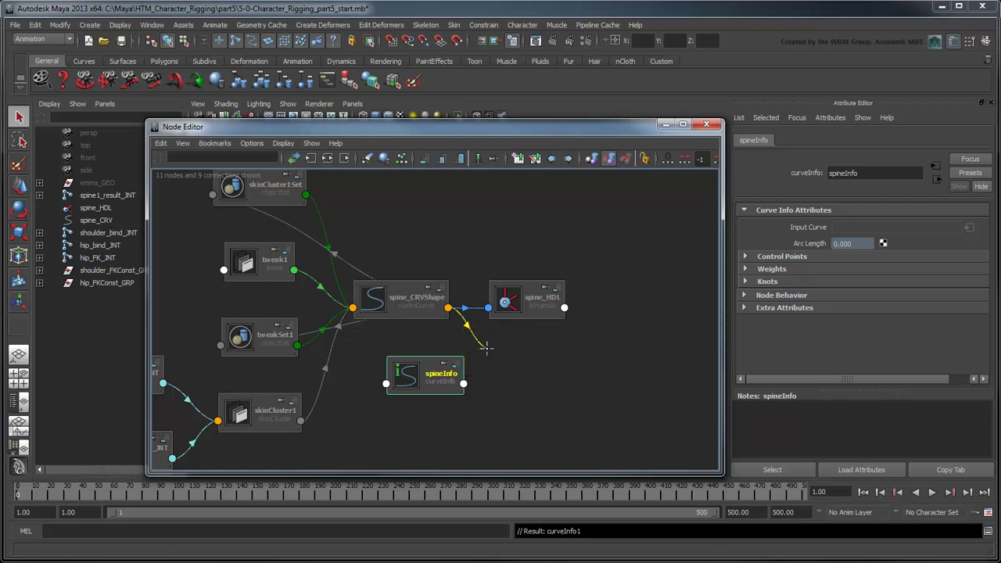
pyautogui.moveTo(486, 347); pyautogui.dragTo(388, 388)
pyautogui.click(405, 392)
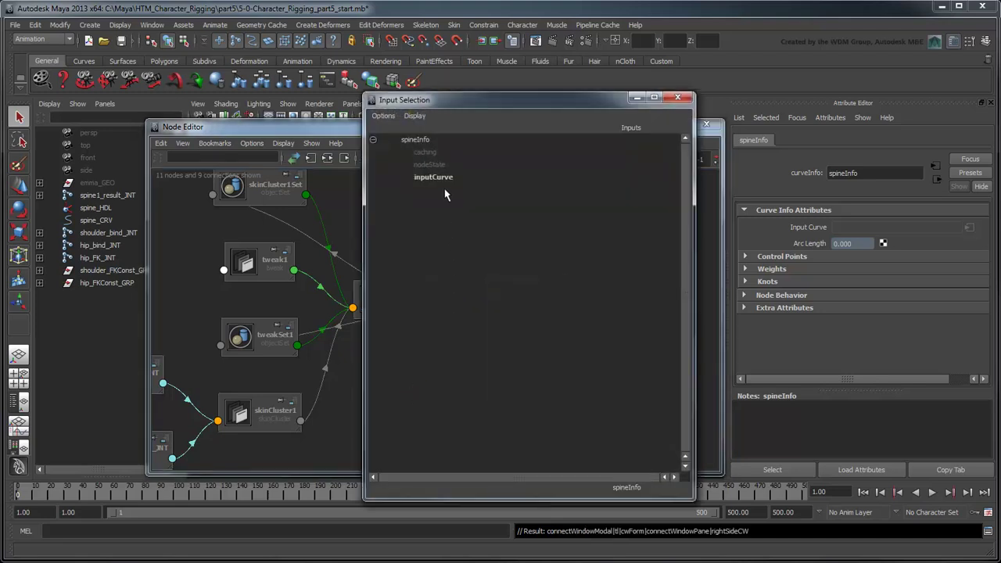
pyautogui.click(443, 182)
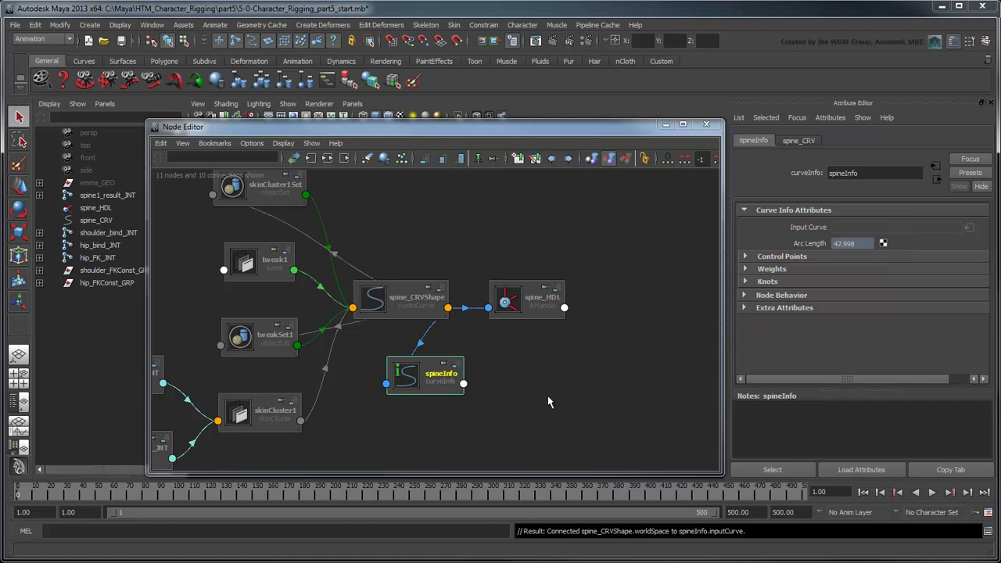
# - Tear spineInfo's attributes into a floating window, move it aside, and close the Node Editor
pyautogui.click(948, 469)
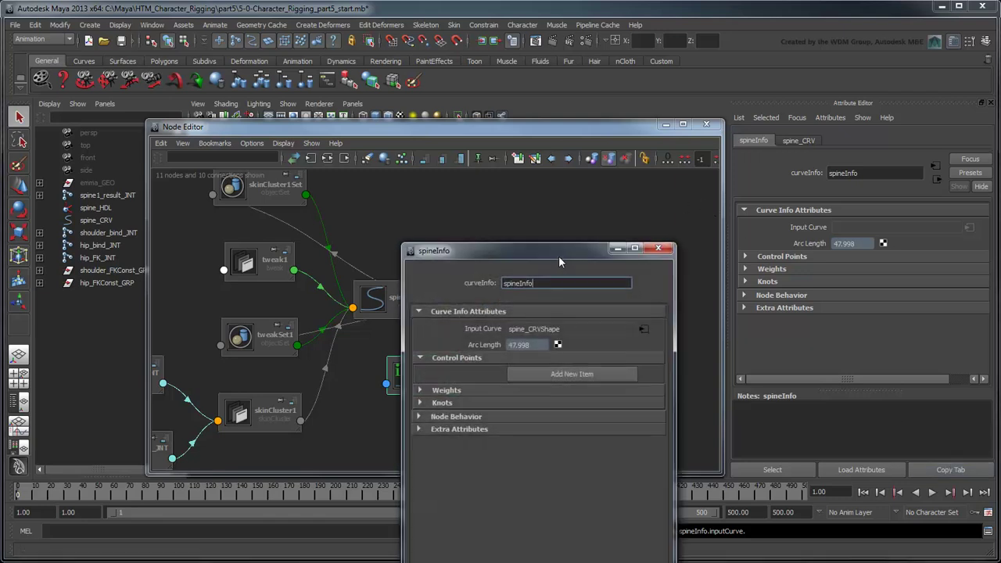
pyautogui.moveTo(559, 261); pyautogui.dragTo(881, 116)
pyautogui.click(667, 125)
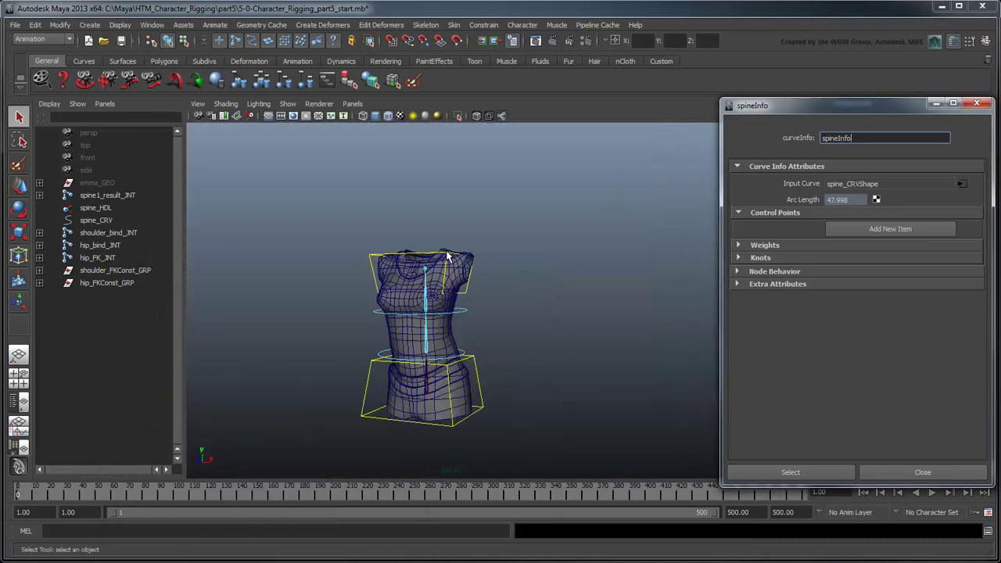
# - Stretch the spine with the shoulder control to check Arc Length, undo, and close spineInfo's window
pyautogui.click(448, 256)
pyautogui.press('w')
pyautogui.moveTo(427, 268); pyautogui.dragTo(521, 223)
pyautogui.hotkey('ctrl', 'z')
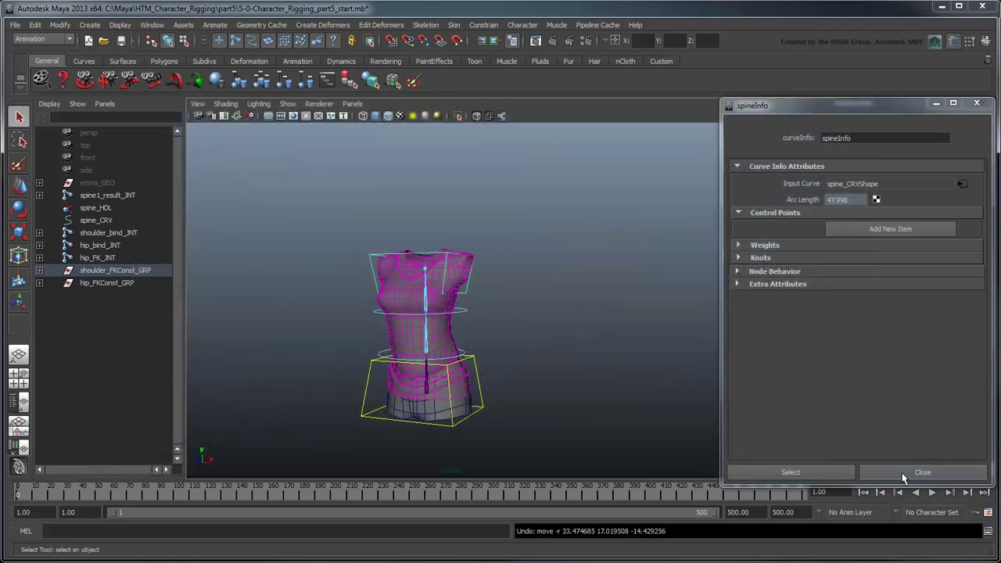
pyautogui.click(903, 474)
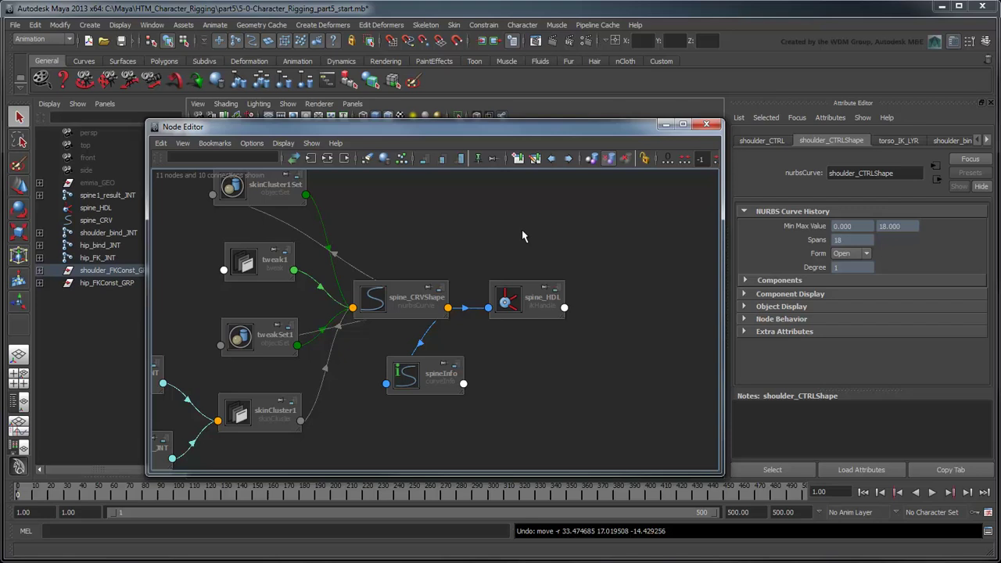
# - Add a multiplyDivide node beside spineInfo and list spineInfo's output attributes
pyautogui.press('Tab')
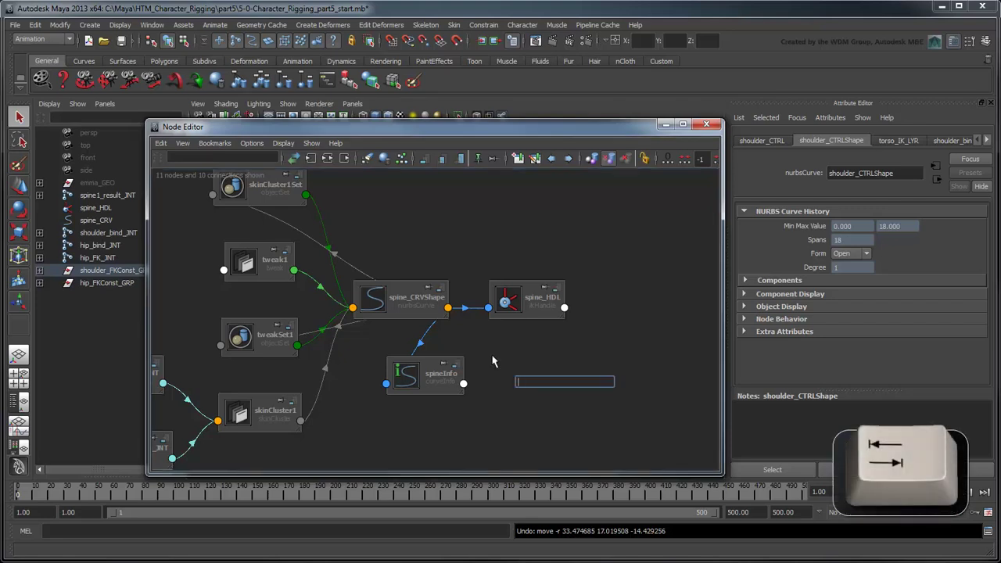
pyautogui.write('multiplyD')
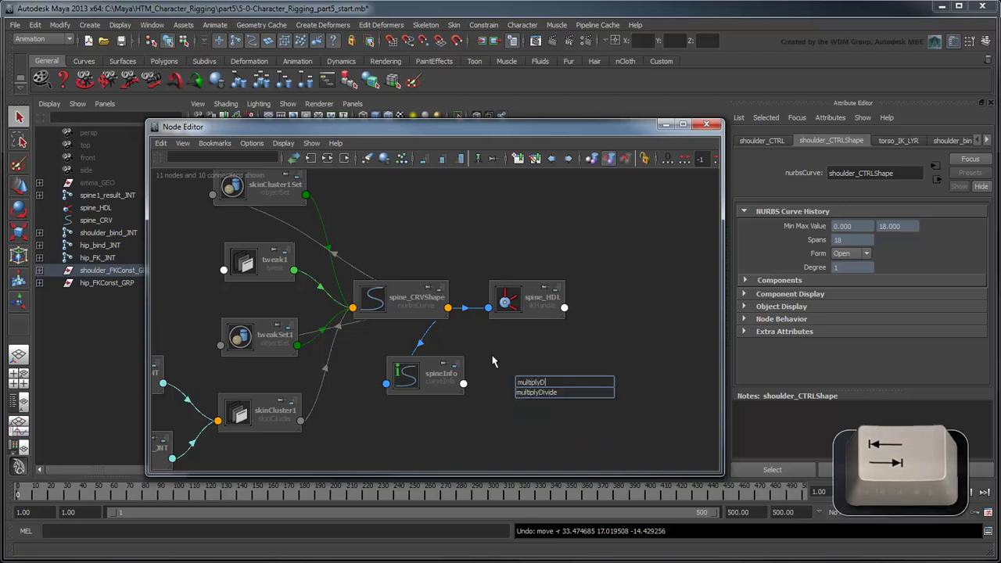
pyautogui.write('ivide')
pyautogui.press('Return')
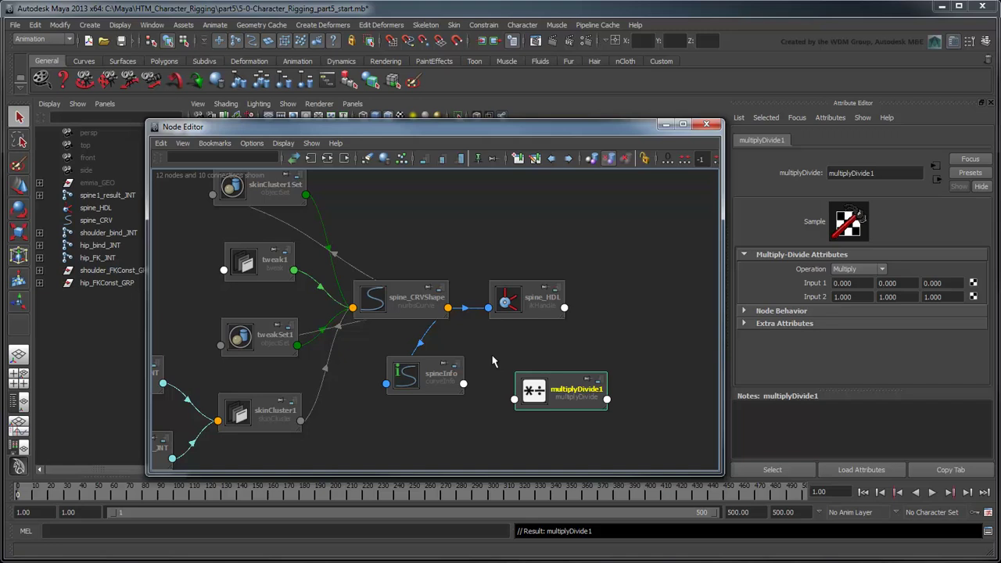
pyautogui.click(463, 384)
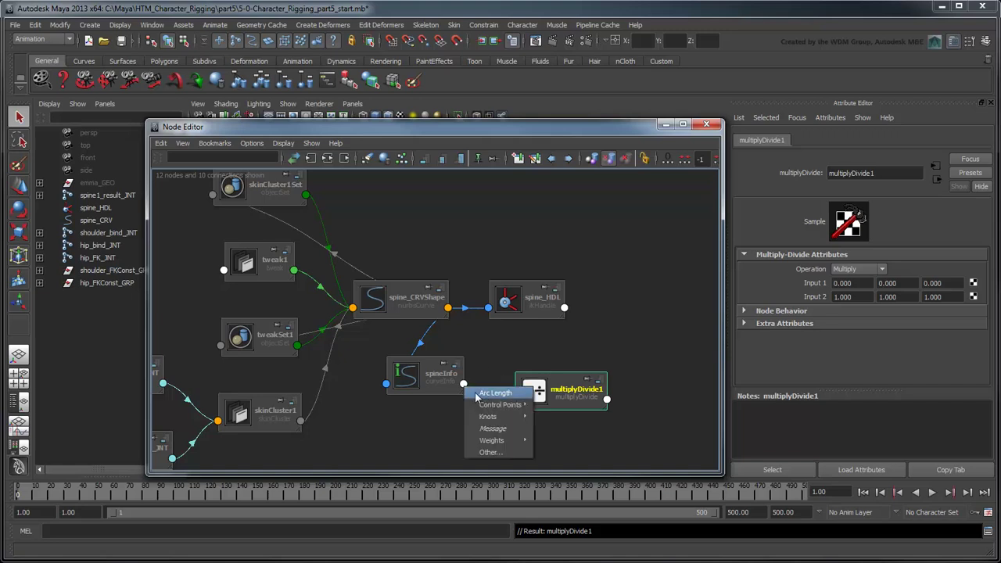
# - Connect spineInfo's Arc Length into multiplyDivide1's Input 1X
pyautogui.click(493, 393)
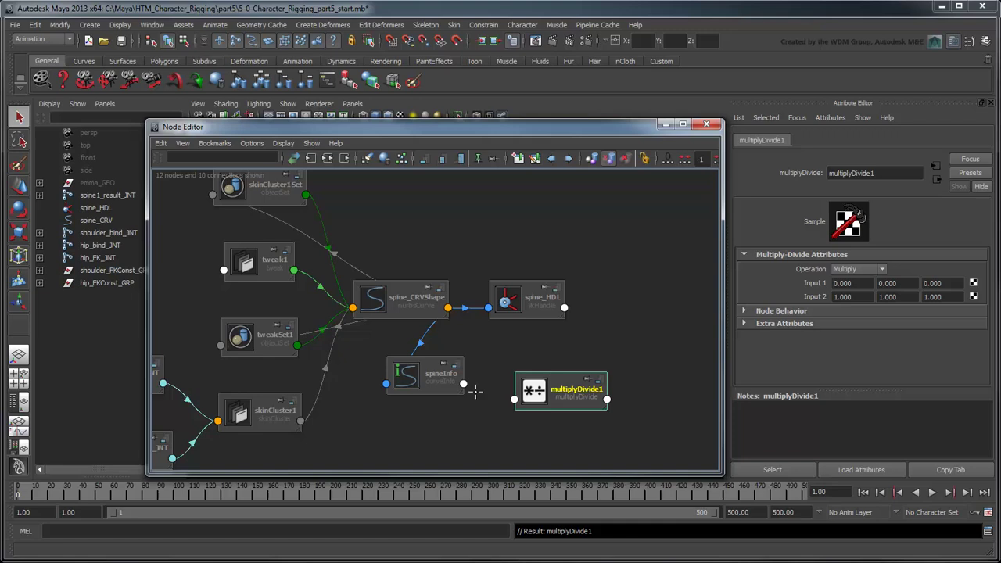
pyautogui.click(515, 400)
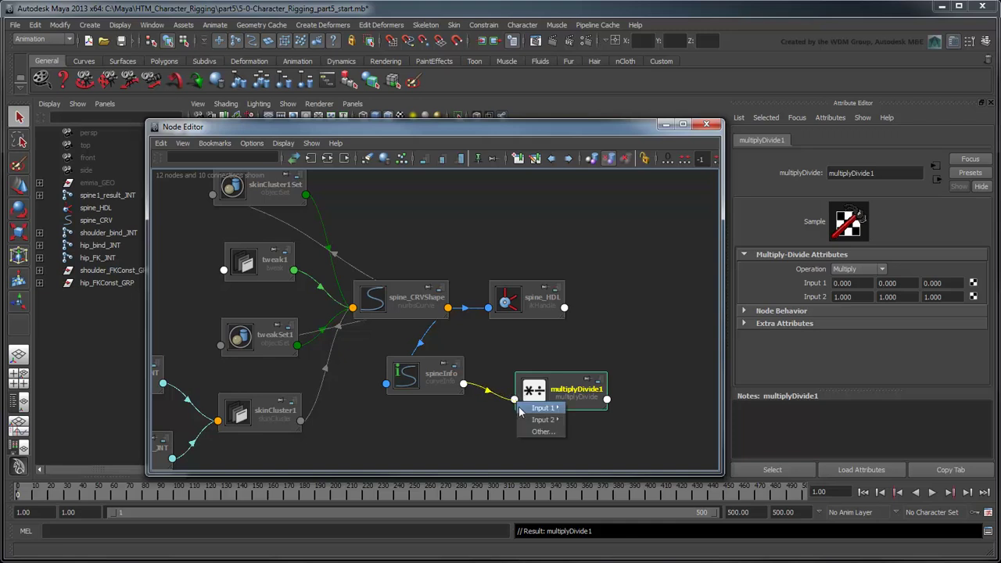
pyautogui.moveTo(522, 409)
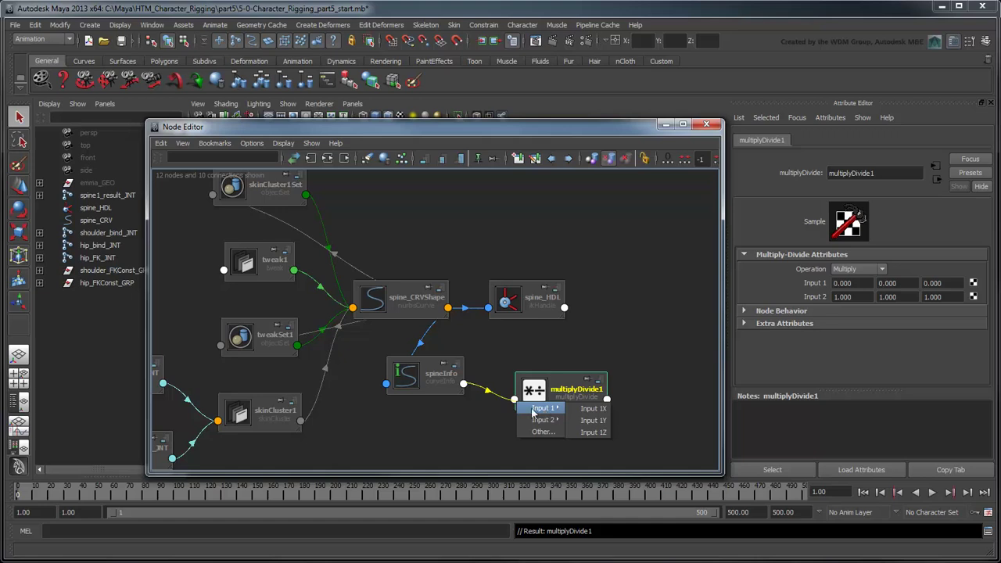
pyautogui.click(574, 409)
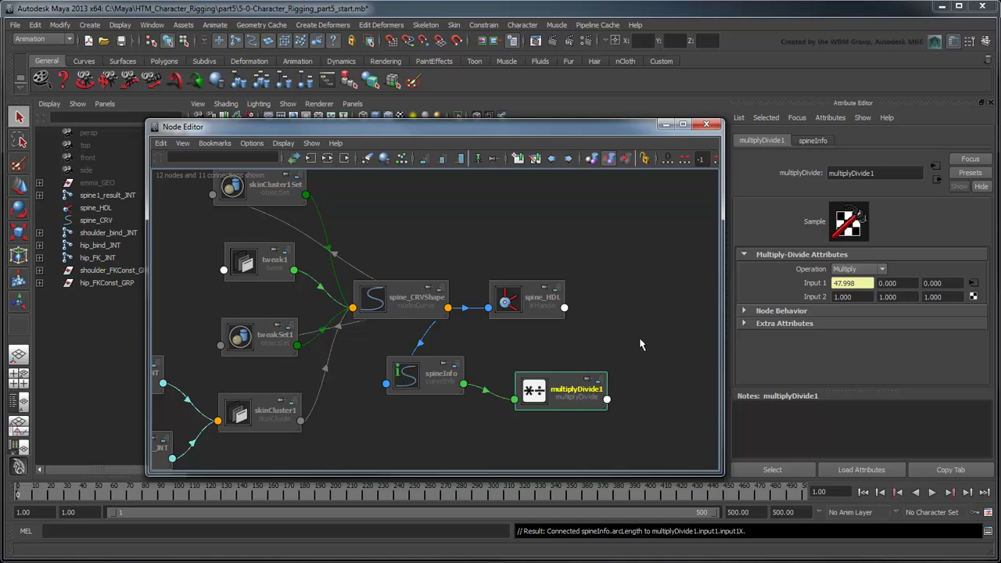
pyautogui.click(958, 473)
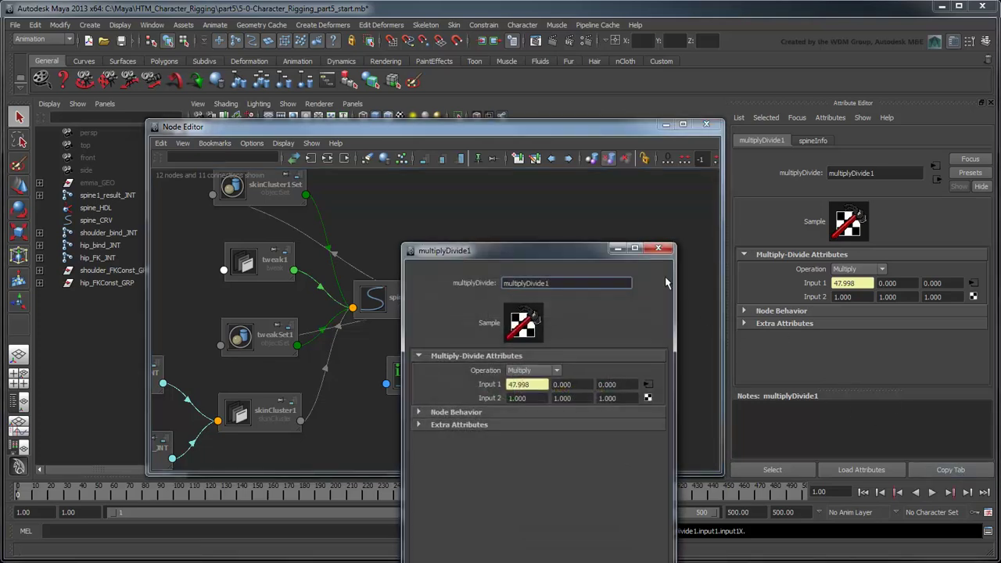
pyautogui.moveTo(570, 254); pyautogui.dragTo(891, 116)
pyautogui.click(706, 124)
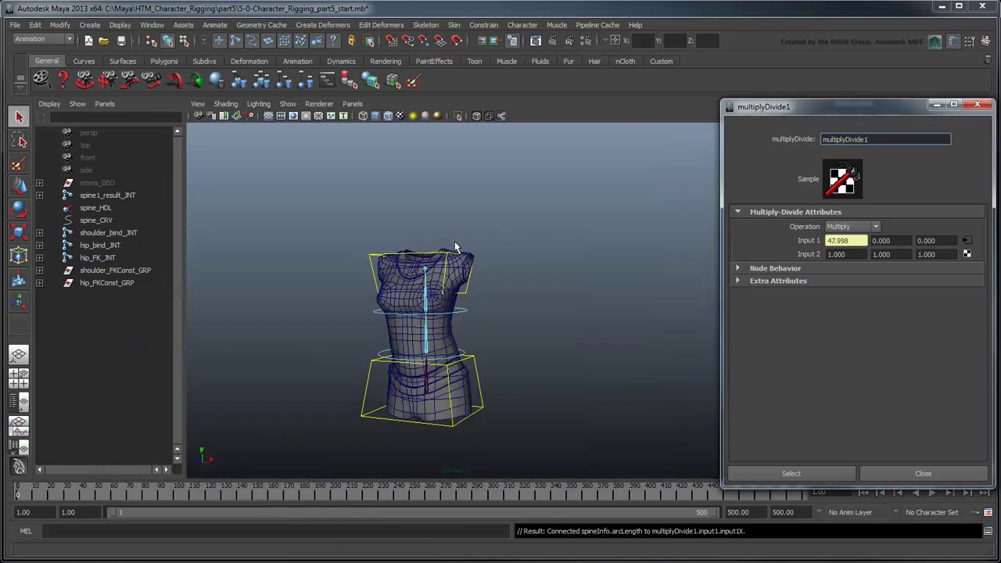
pyautogui.click(370, 256)
pyautogui.press('w')
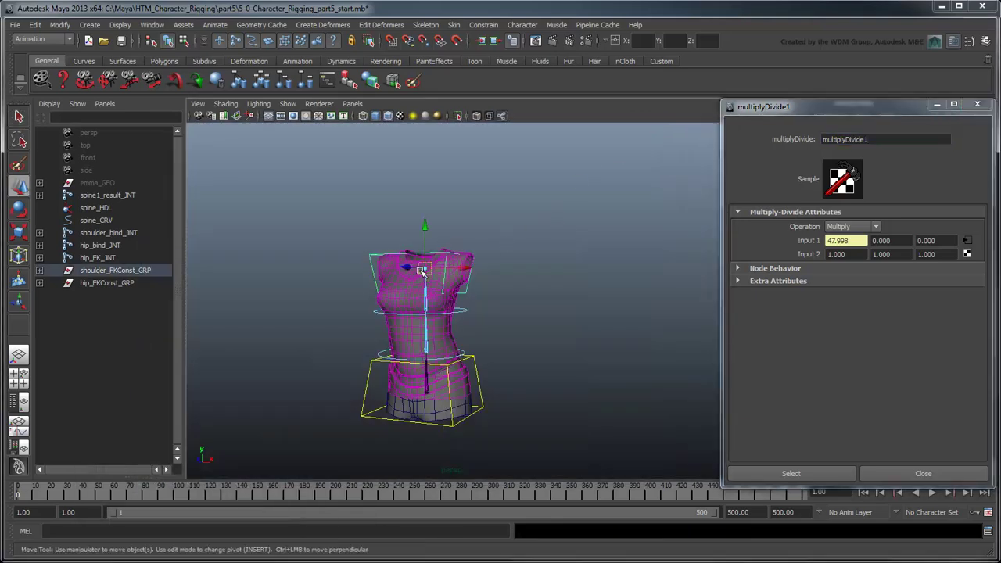
pyautogui.moveTo(425, 269); pyautogui.dragTo(438, 221)
pyautogui.hotkey('ctrl', 'z')
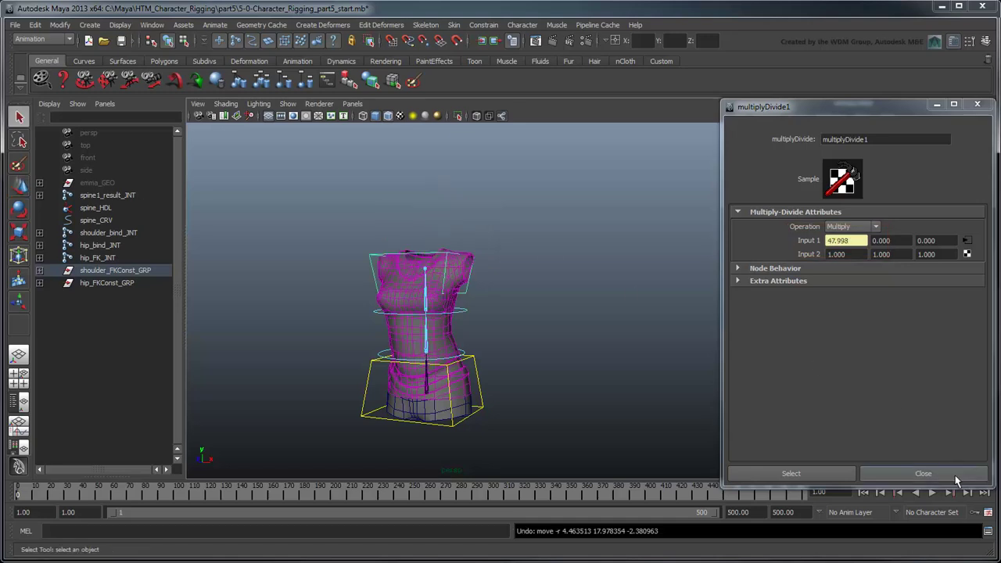
pyautogui.click(954, 474)
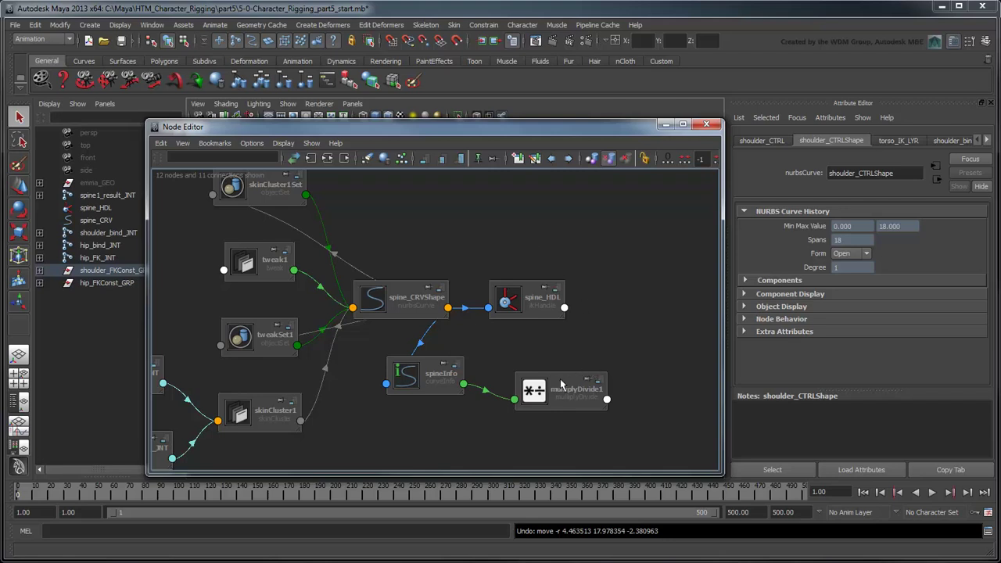
pyautogui.click(561, 384)
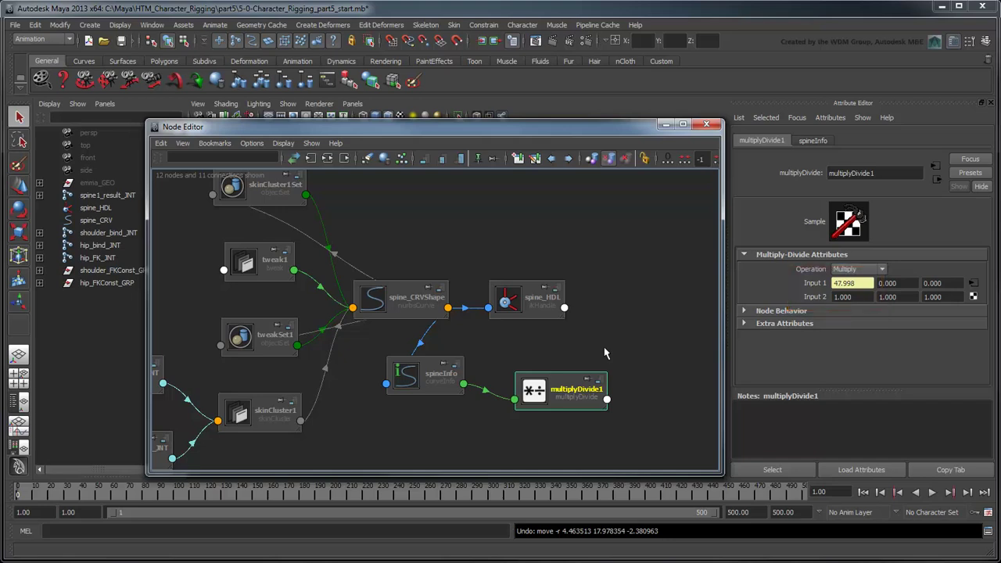
# - Set multiplyDivide1's Input 2X to 47.998 and its operation to Divide
pyautogui.click(851, 296)
pyautogui.write('47.998')
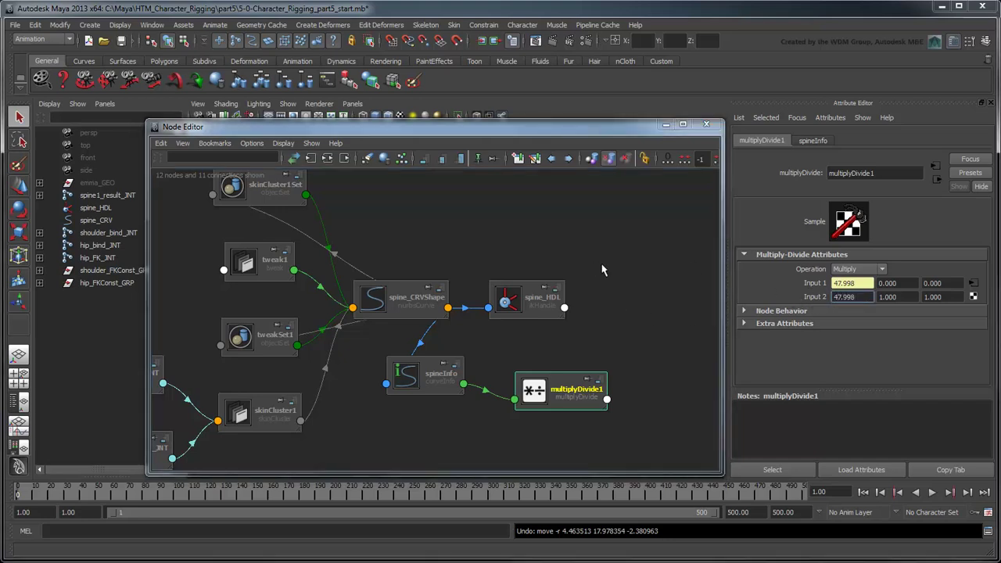
pyautogui.click(844, 270)
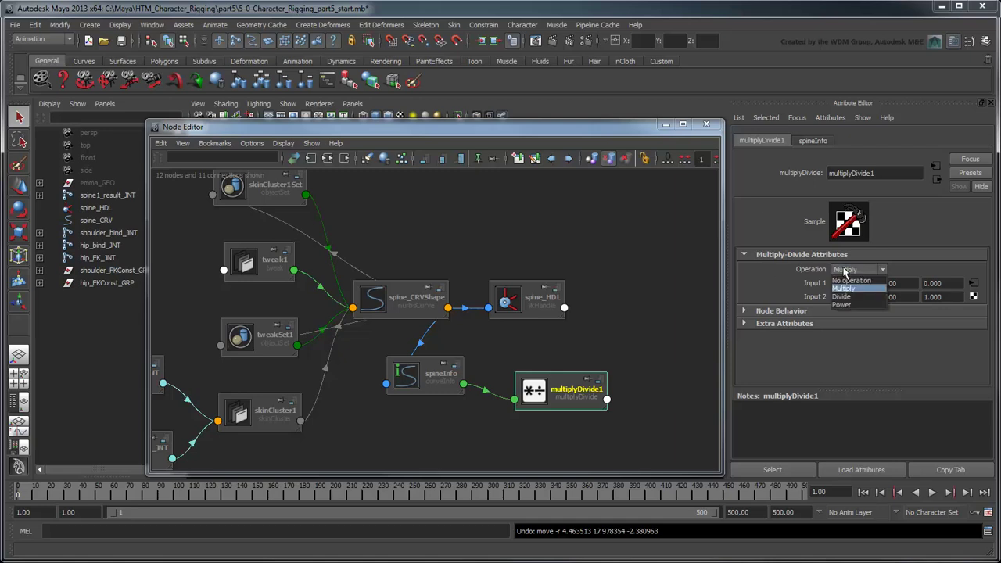
pyautogui.click(861, 299)
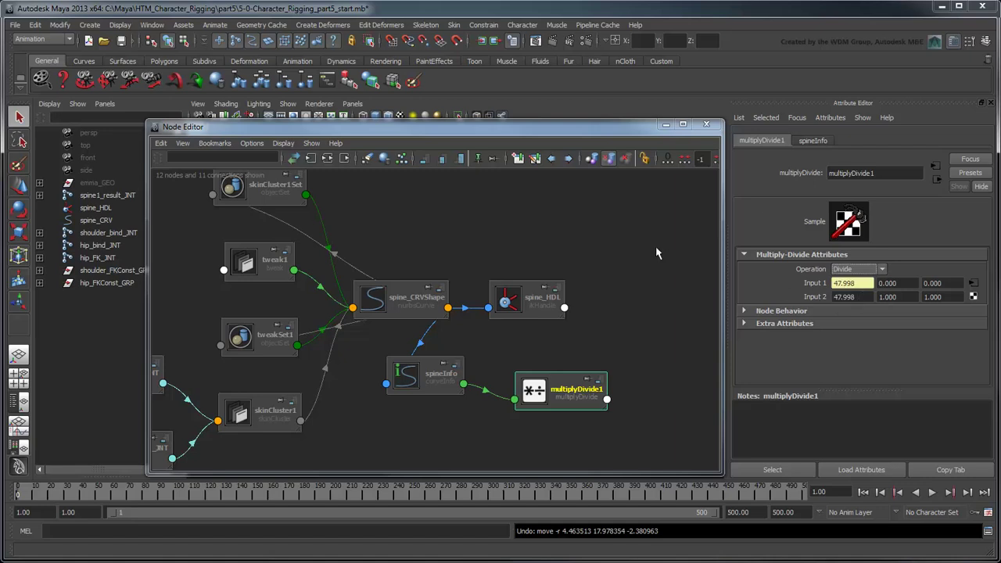
# - Close the Attribute Editor, shift the Node Editor right, and expand spine1_result_JNT in the Outliner
pyautogui.click(991, 104)
pyautogui.moveTo(596, 128); pyautogui.dragTo(746, 130)
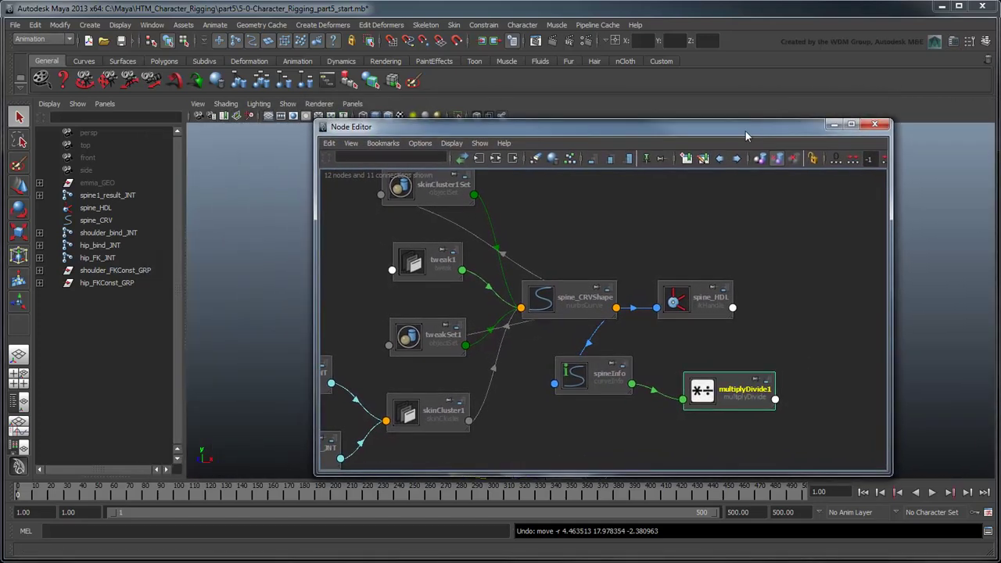
pyautogui.keyDown('shift'); pyautogui.click(39, 195); pyautogui.keyUp('shift')
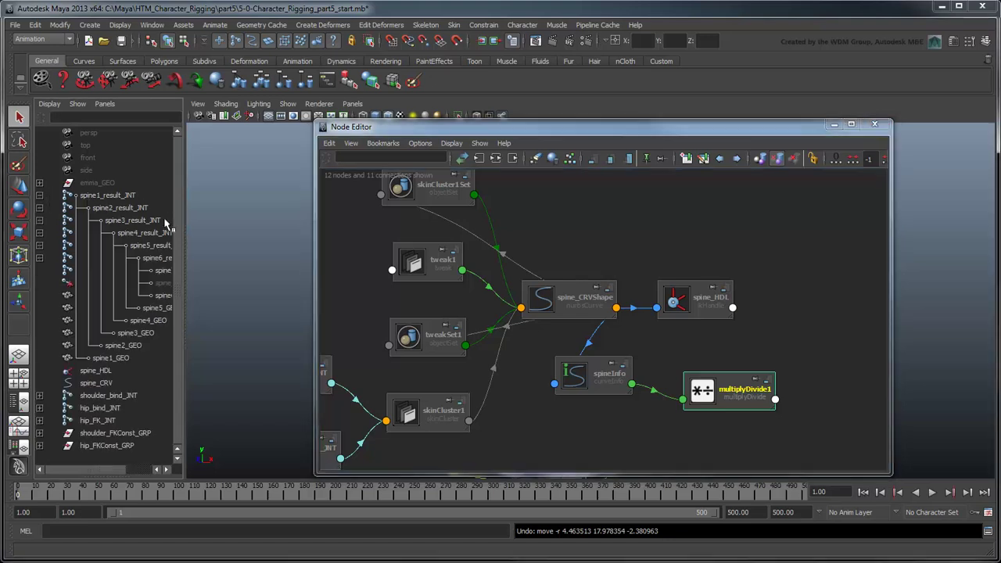
pyautogui.moveTo(184, 223); pyautogui.dragTo(230, 223)
# - Add spine1 through spine7_result_JNT to the Node Editor and auto-layout the graph
pyautogui.click(117, 197)
pyautogui.keyDown('shift'); pyautogui.click(182, 271); pyautogui.keyUp('shift')
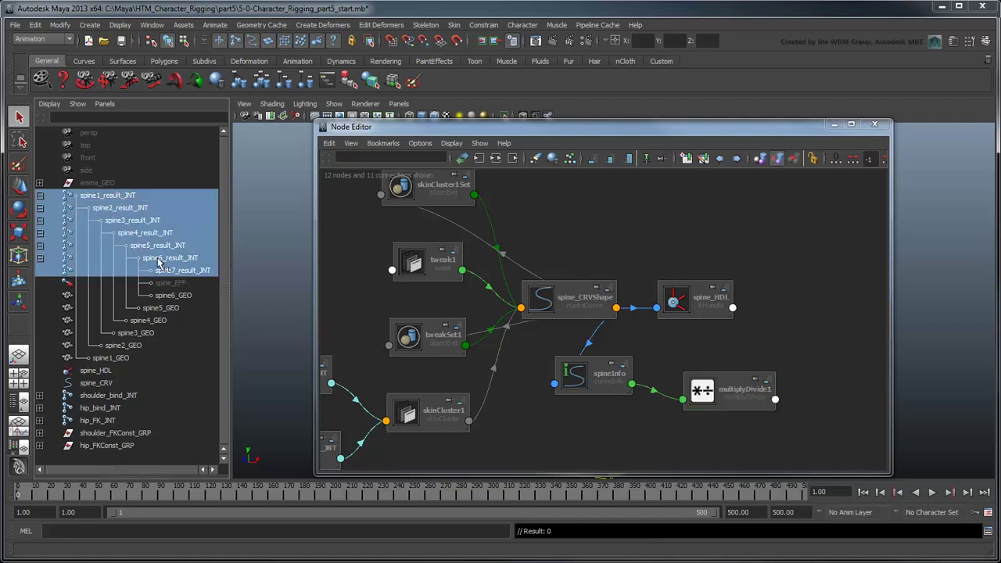
pyautogui.moveTo(150, 257); pyautogui.dragTo(736, 269, button='middle')
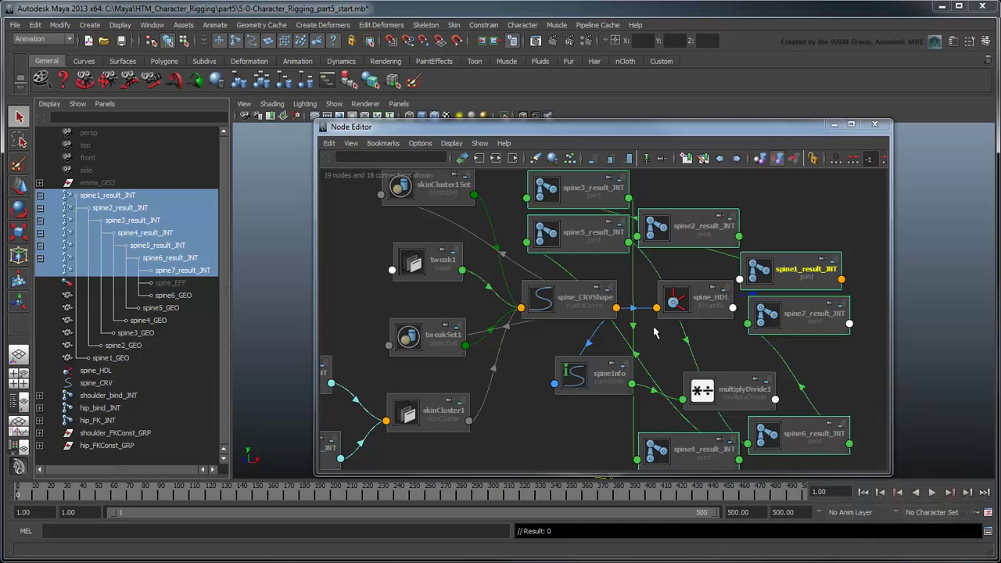
pyautogui.click(569, 161)
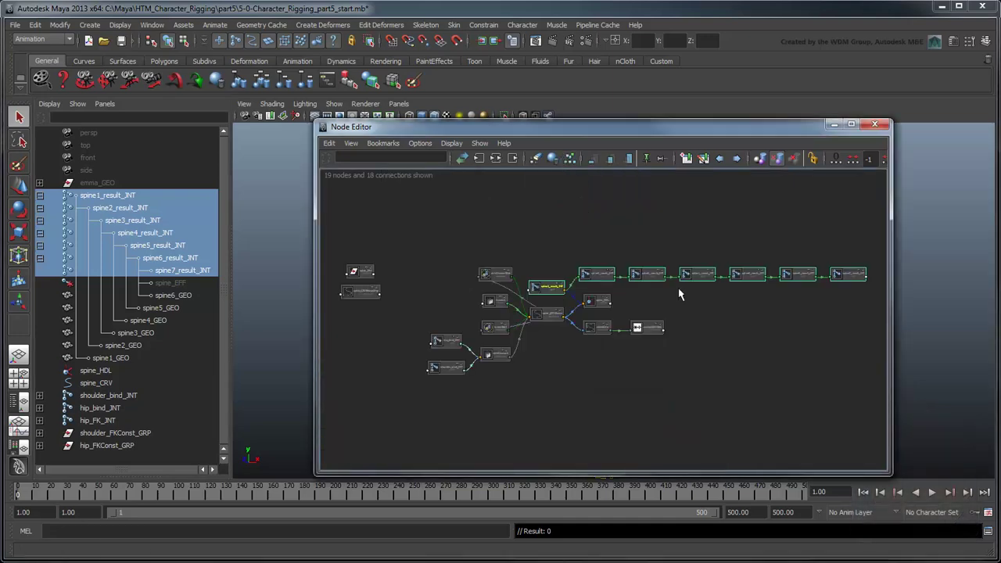
pyautogui.scroll(1, 680, 295)
pyautogui.scroll(1, 760, 322)
pyautogui.moveTo(687, 337); pyautogui.dragTo(660, 338, button='middle')
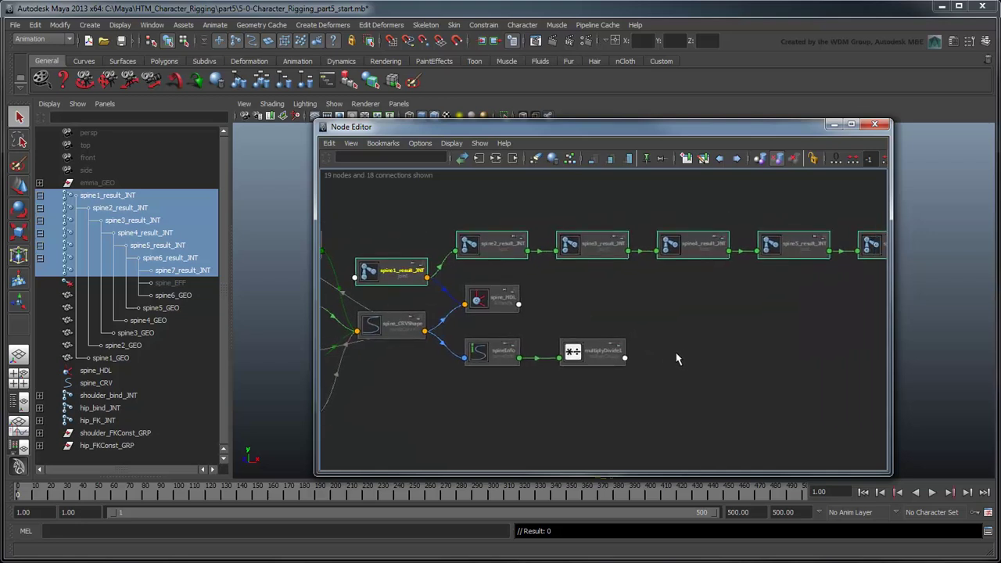
pyautogui.scroll(1, 618, 323)
pyautogui.scroll(2, 681, 307)
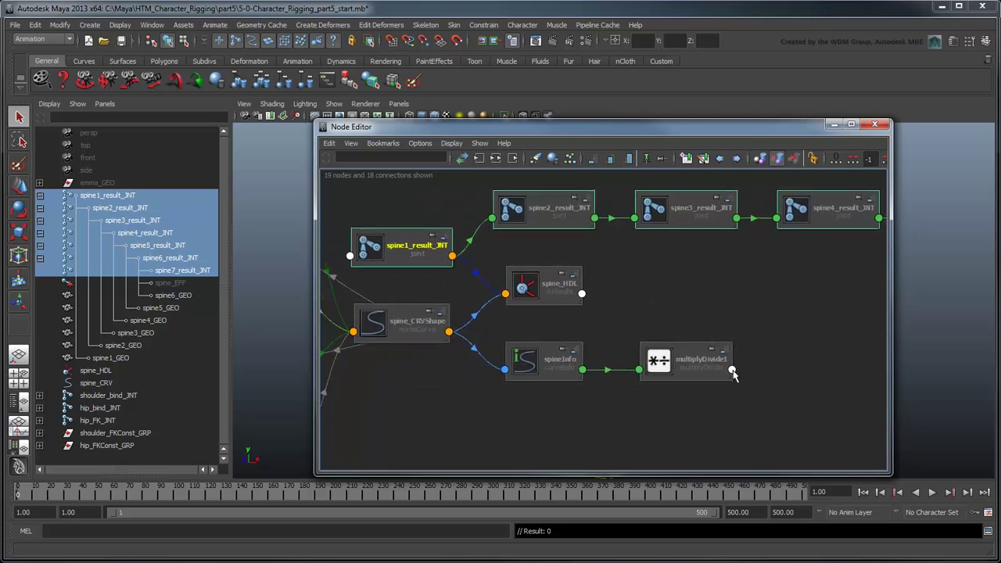
# - Connect multiplyDivide1's Output X to Scale X of spine1_result_JNT and spine2_result_JNT
pyautogui.click(733, 373)
pyautogui.moveTo(759, 414)
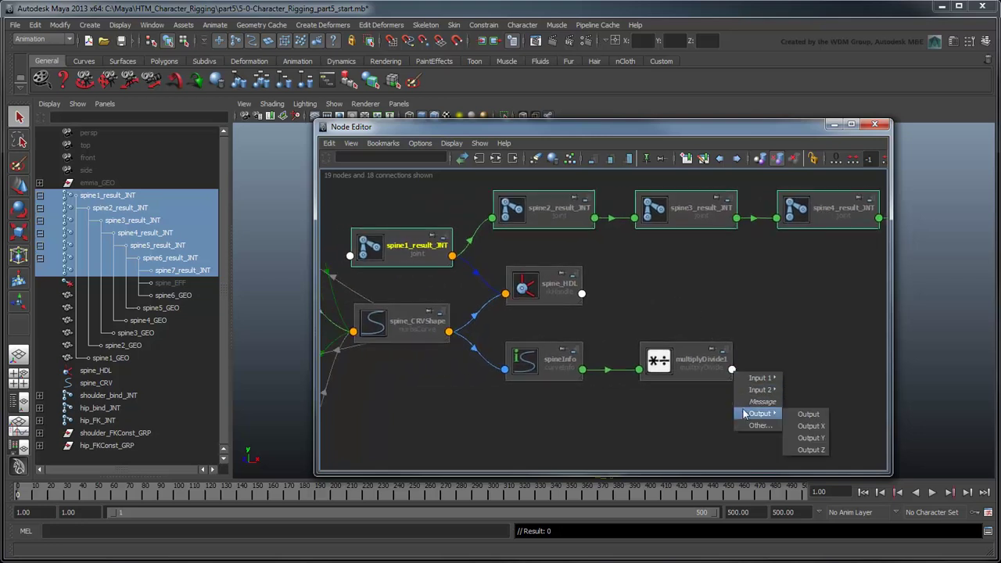
pyautogui.click(804, 427)
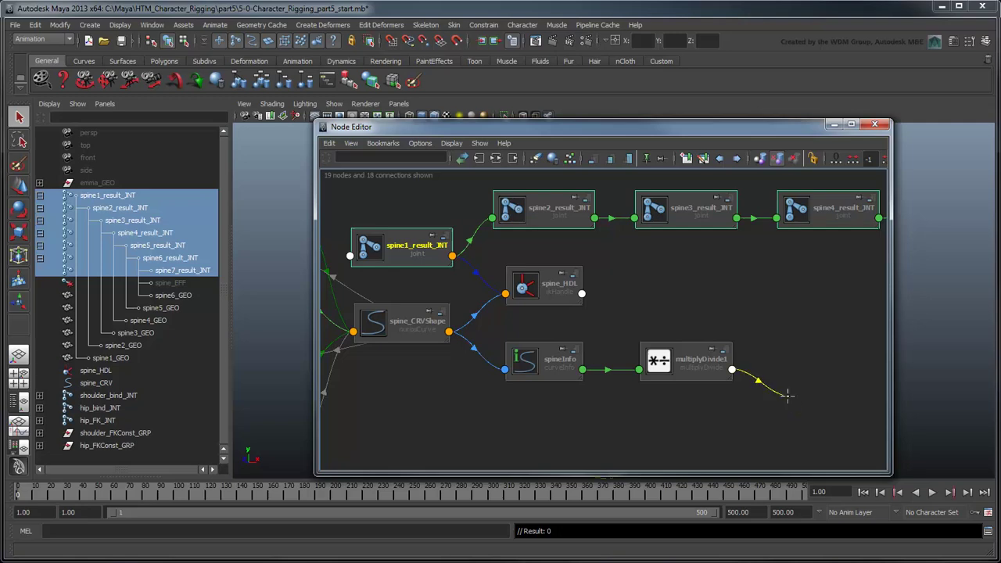
pyautogui.click(351, 256)
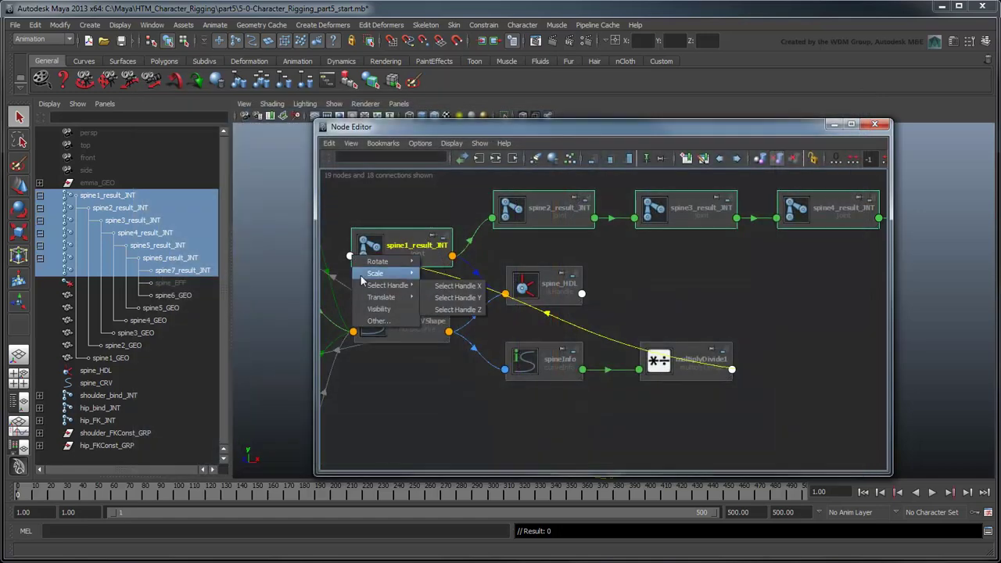
pyautogui.moveTo(362, 276)
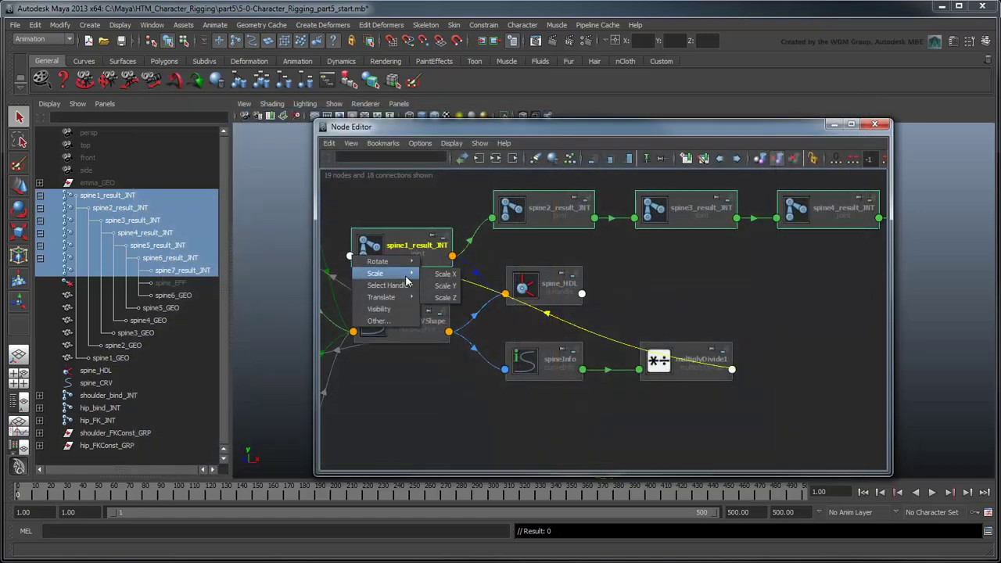
pyautogui.click(444, 275)
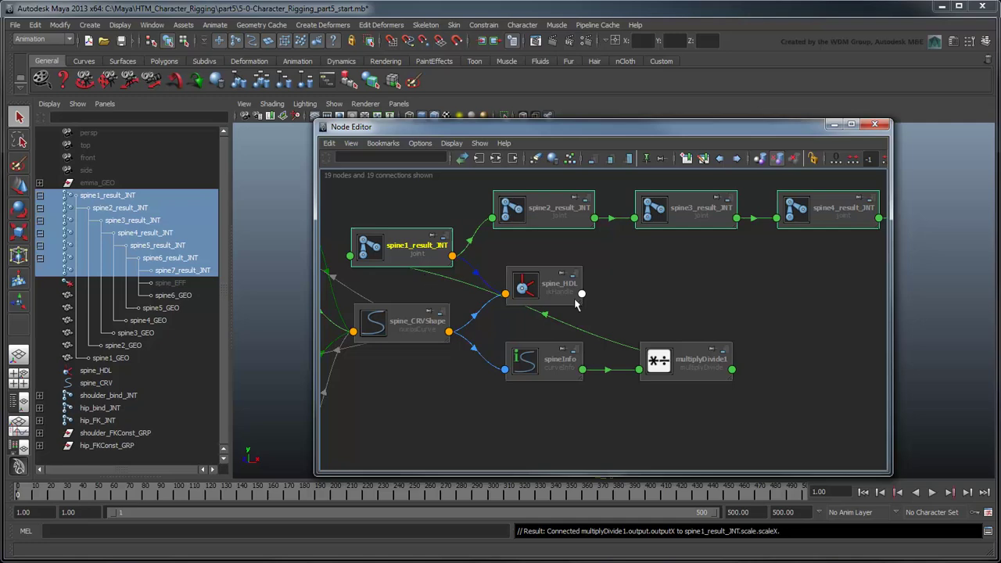
pyautogui.click(732, 369)
pyautogui.moveTo(751, 414)
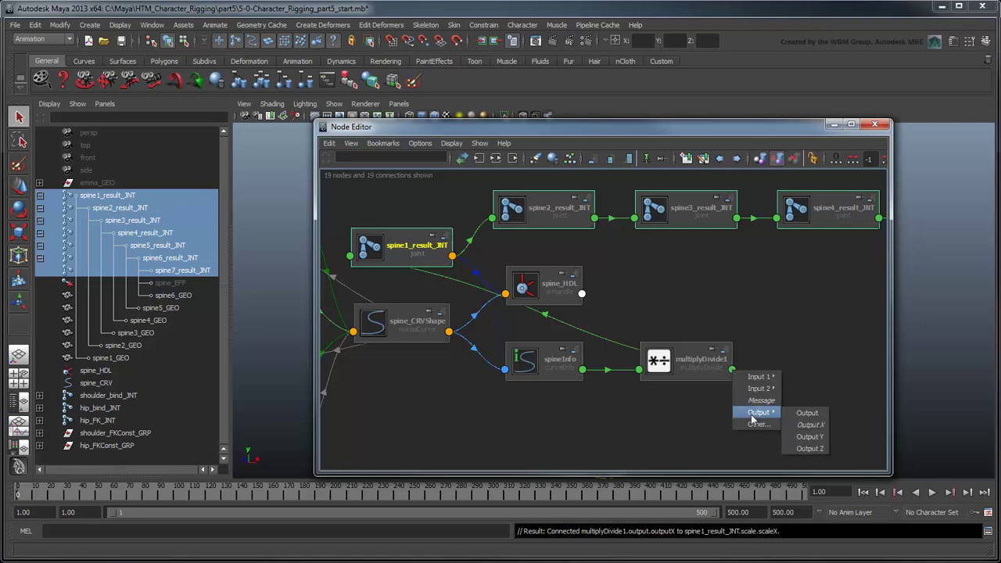
pyautogui.click(811, 425)
pyautogui.click(491, 218)
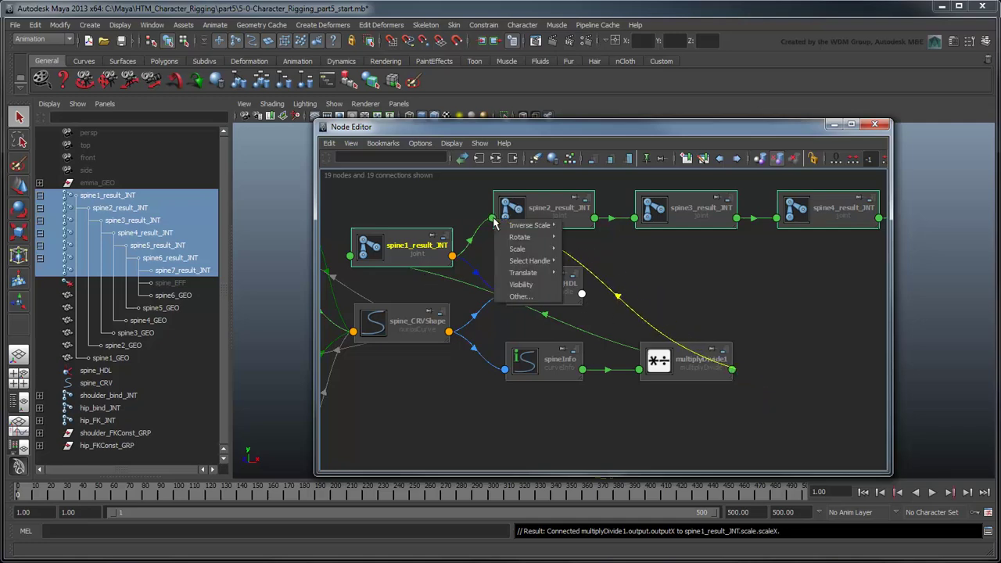
pyautogui.moveTo(548, 252)
pyautogui.click(583, 258)
# - Connect Output X to Scale X of spine3_result_JNT and spine6_result_JNT, then re-layout the graph
pyautogui.click(733, 371)
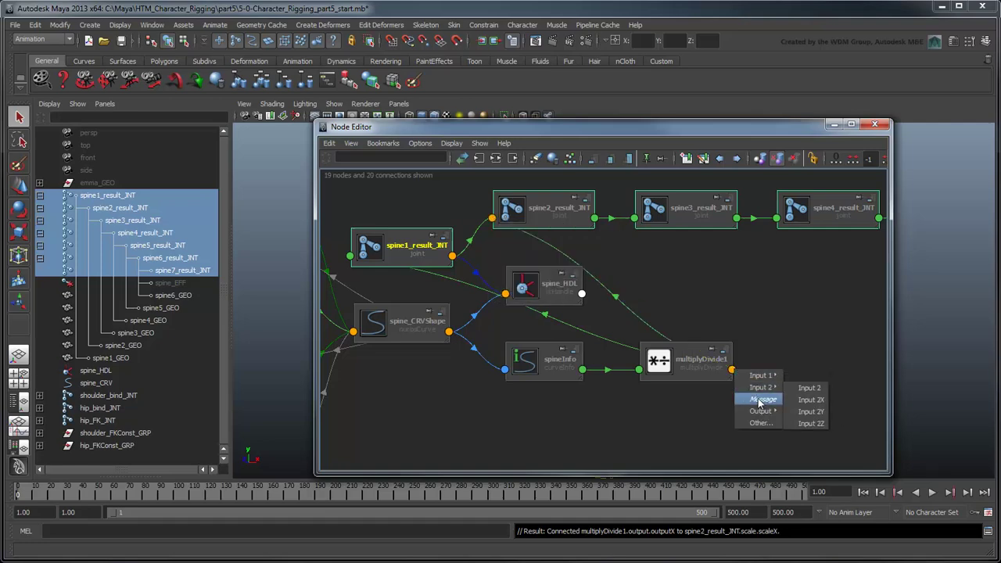
pyautogui.moveTo(756, 413)
pyautogui.click(808, 423)
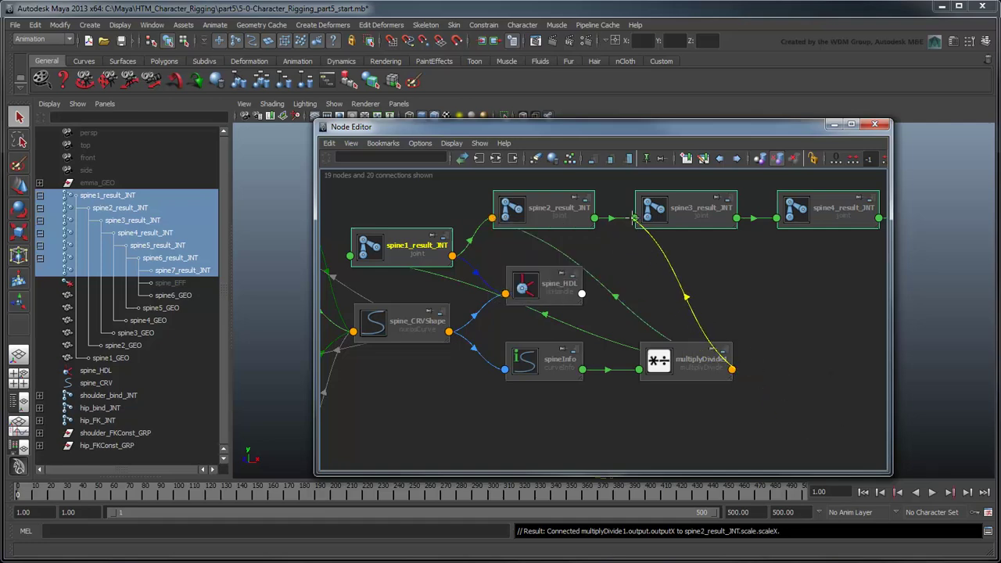
pyautogui.click(634, 219)
pyautogui.moveTo(690, 252)
pyautogui.click(726, 258)
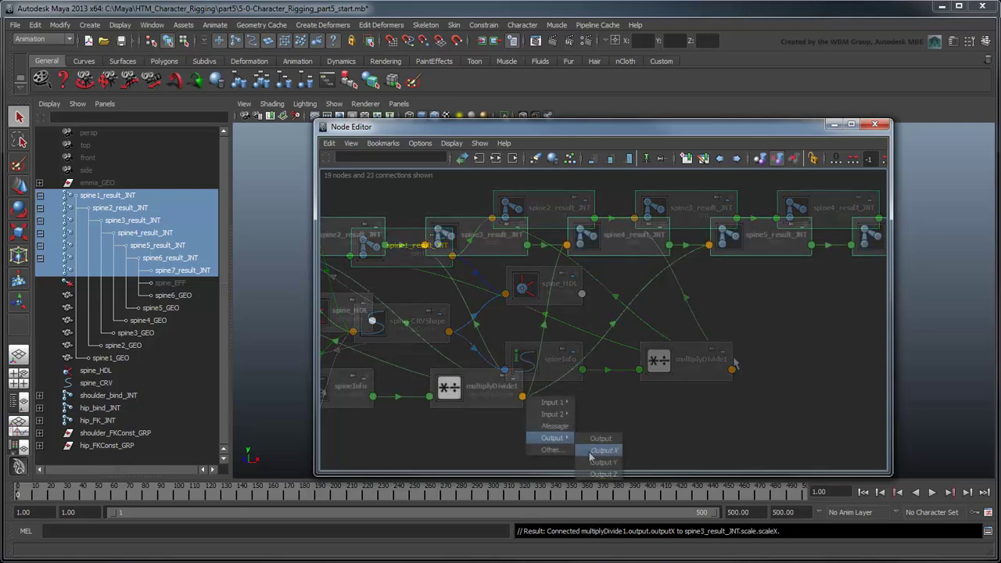
pyautogui.click(601, 450)
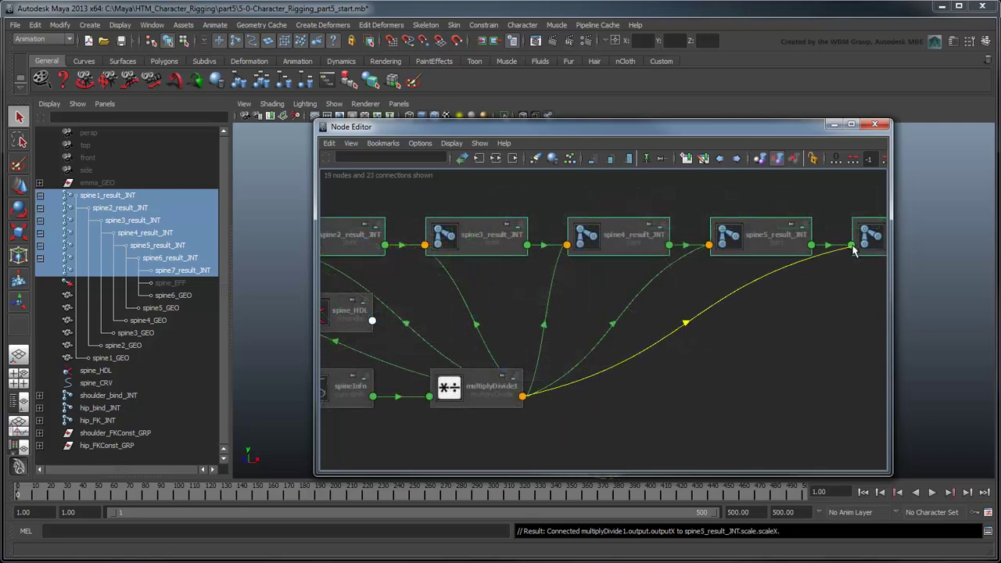
pyautogui.click(854, 249)
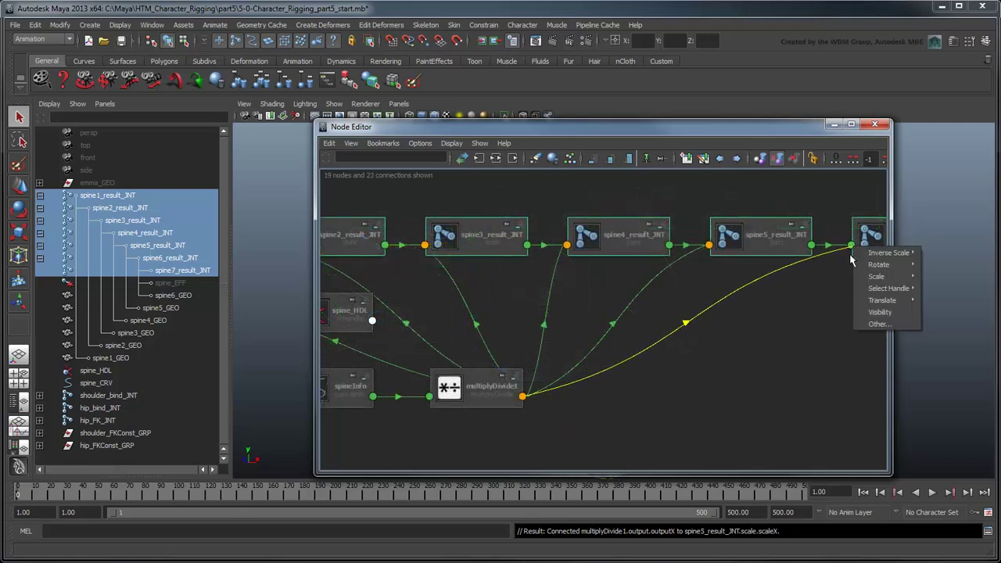
pyautogui.moveTo(875, 278)
pyautogui.click(944, 278)
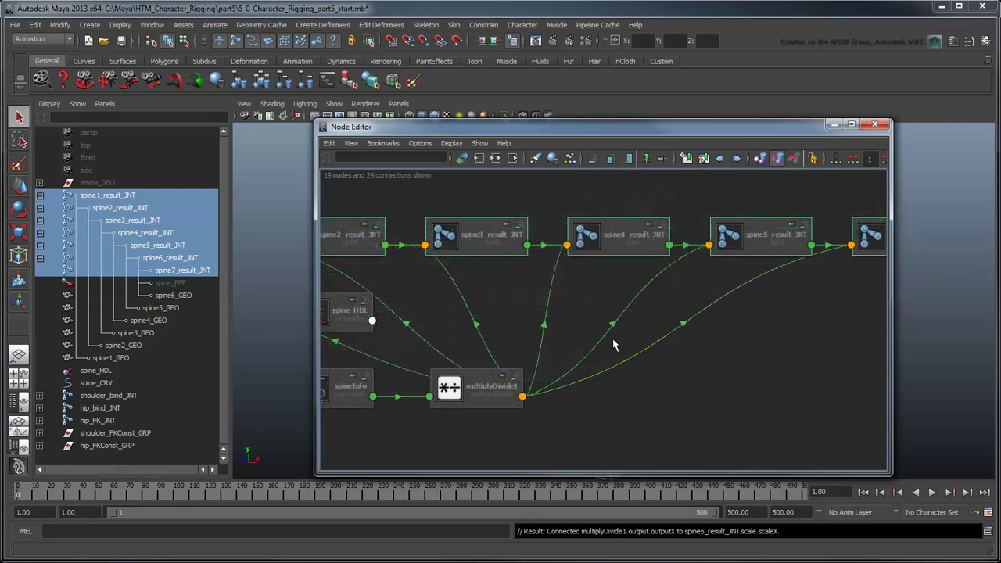
pyautogui.click(570, 158)
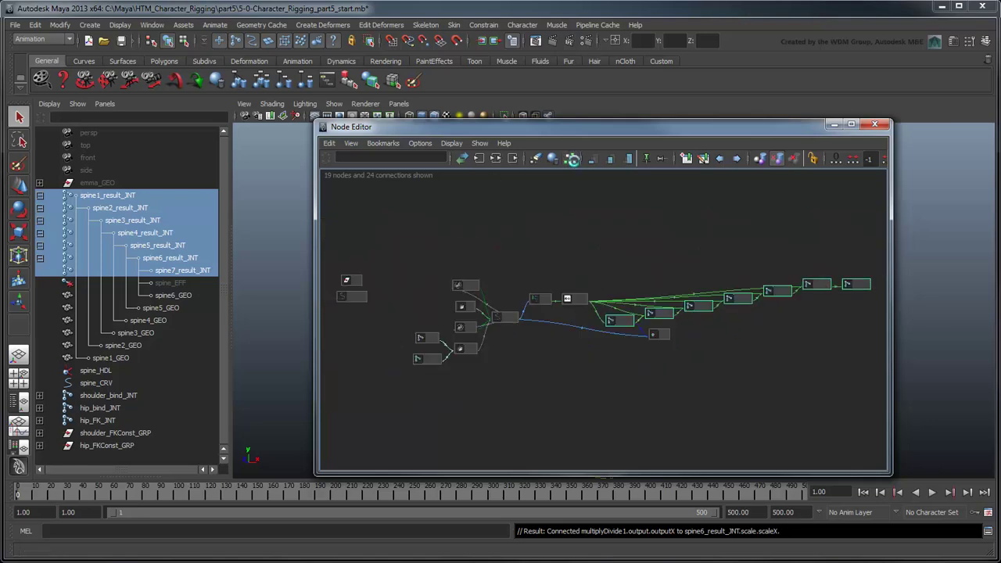
pyautogui.scroll(4, 672, 294)
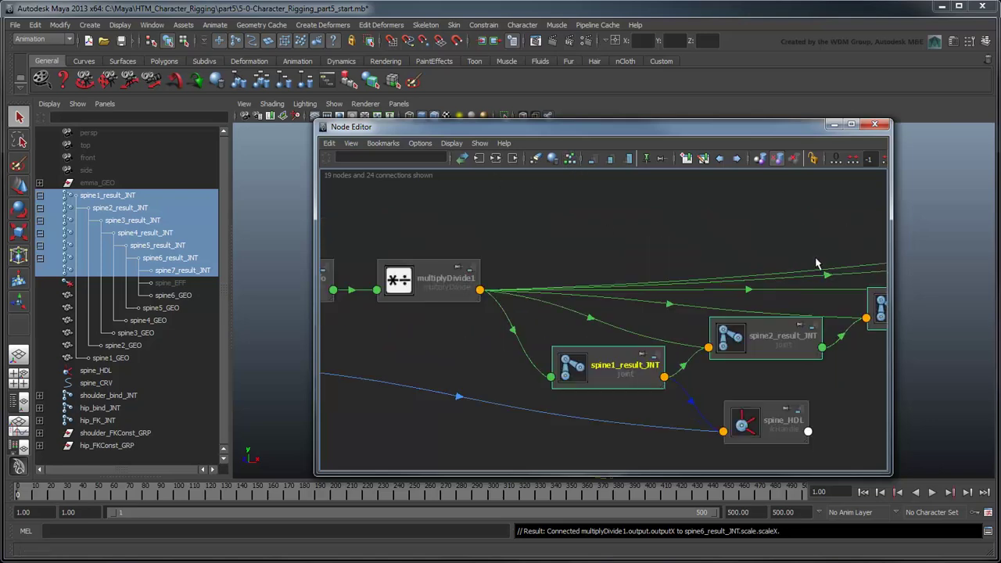
# - Rename the multiplyDivide1 node in the Node Editor to spine_stretchPercent_DIV
pyautogui.moveTo(845, 269); pyautogui.dragTo(427, 337, button='middle')
pyautogui.moveTo(645, 296); pyautogui.dragTo(467, 334, button='middle')
pyautogui.moveTo(639, 329); pyautogui.dragTo(458, 308, button='middle')
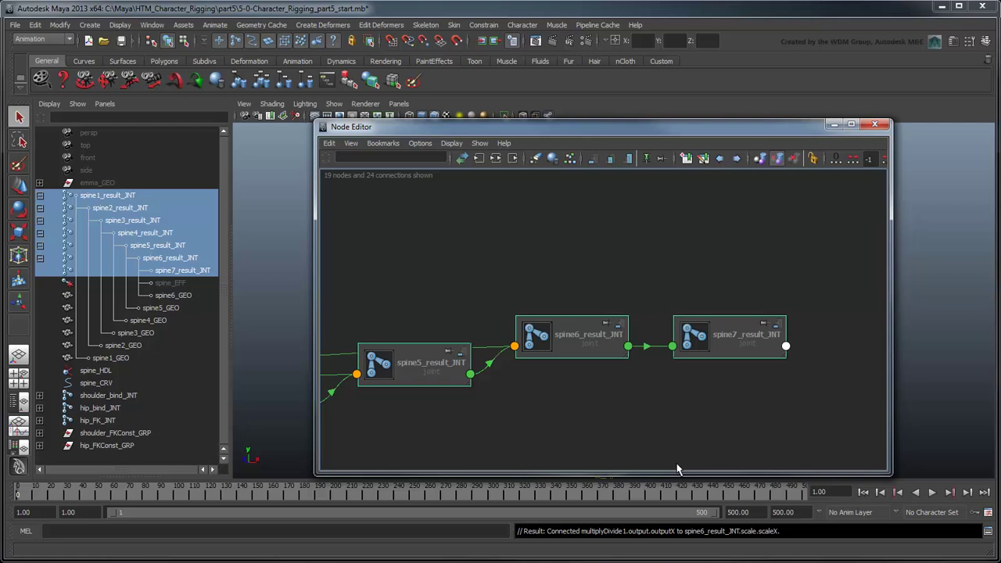
pyautogui.scroll(-5, 576, 402)
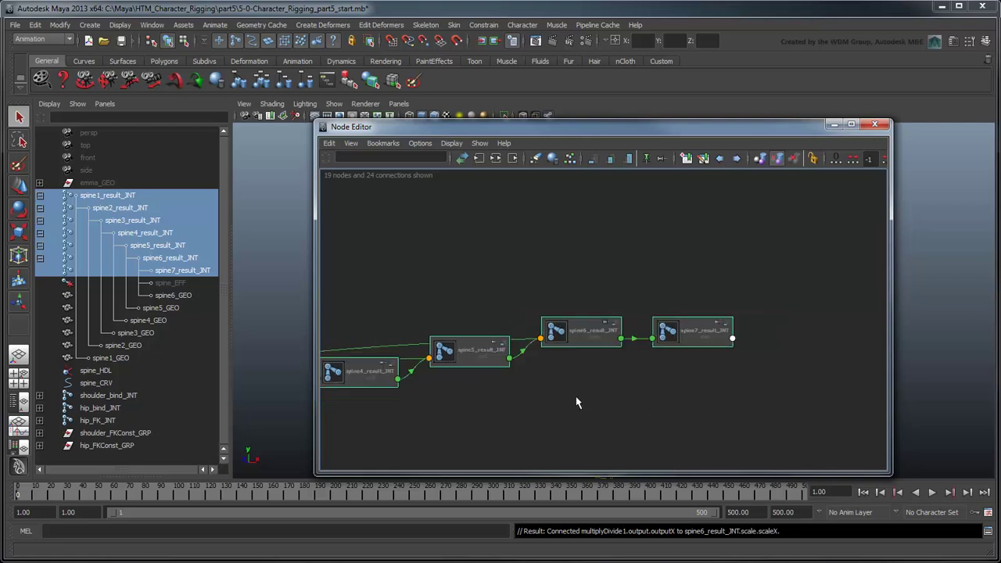
pyautogui.scroll(5, 521, 381)
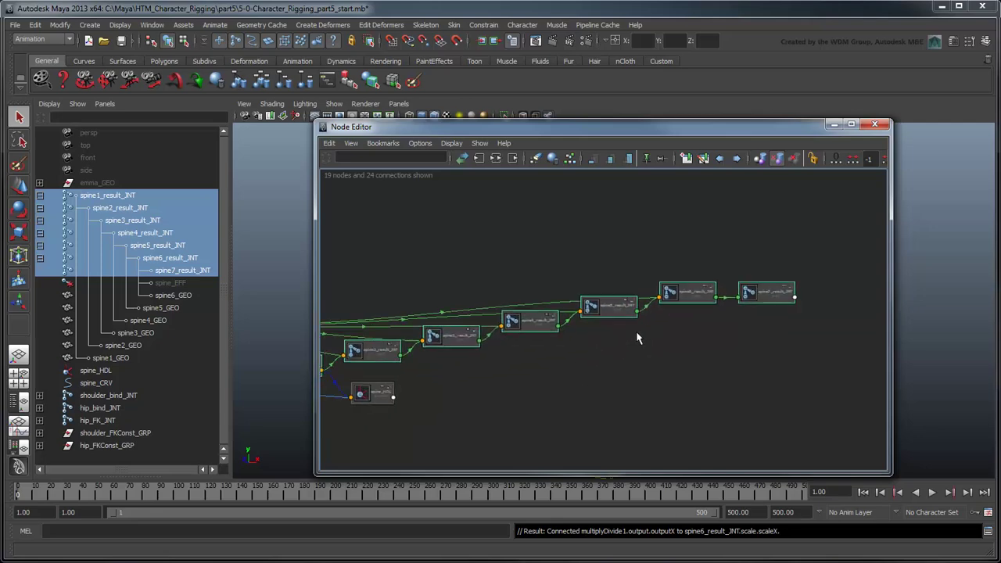
pyautogui.scroll(5, 514, 278)
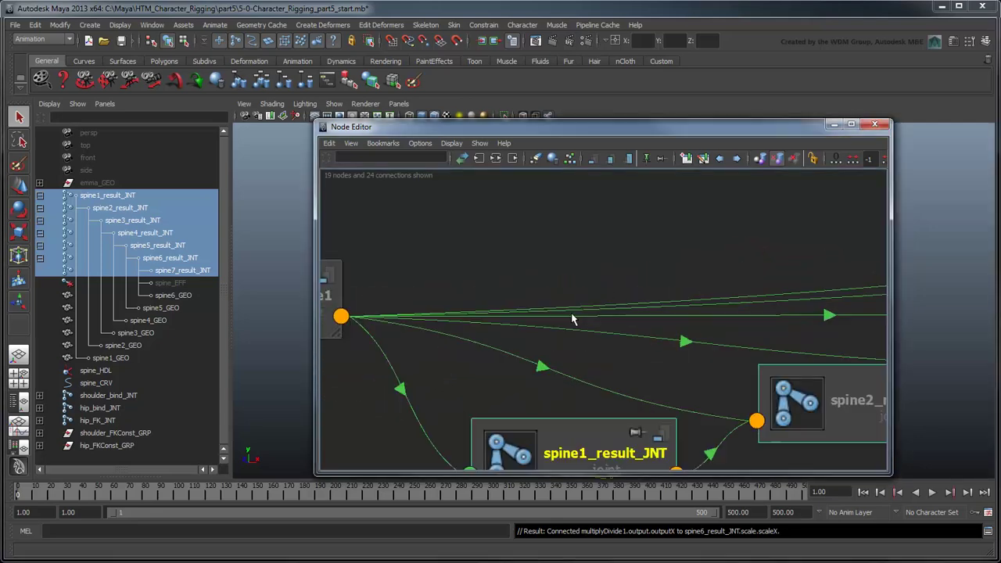
pyautogui.scroll(-2, 680, 299)
pyautogui.scroll(2, 680, 299)
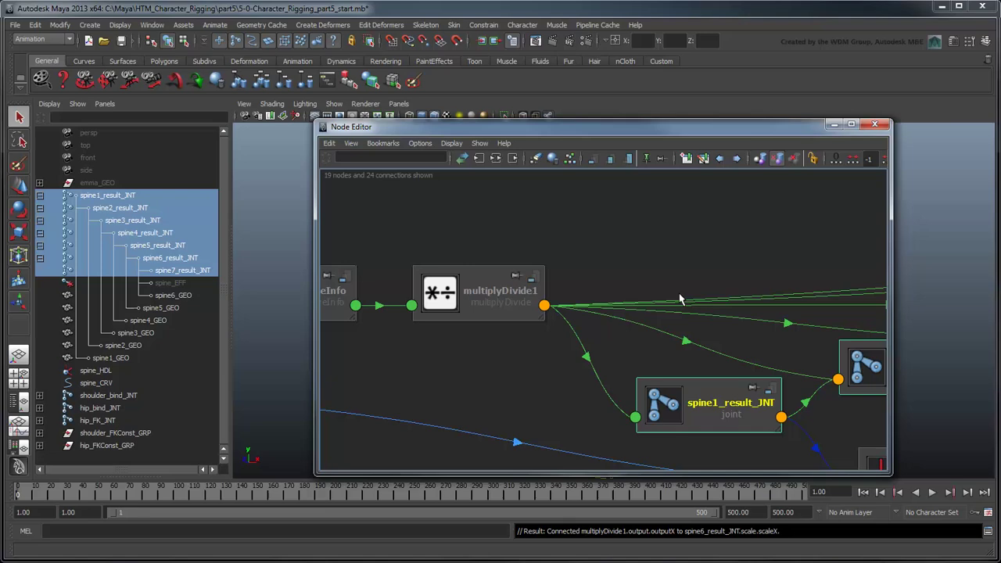
pyautogui.doubleClick(530, 291)
pyautogui.write('spine_str')
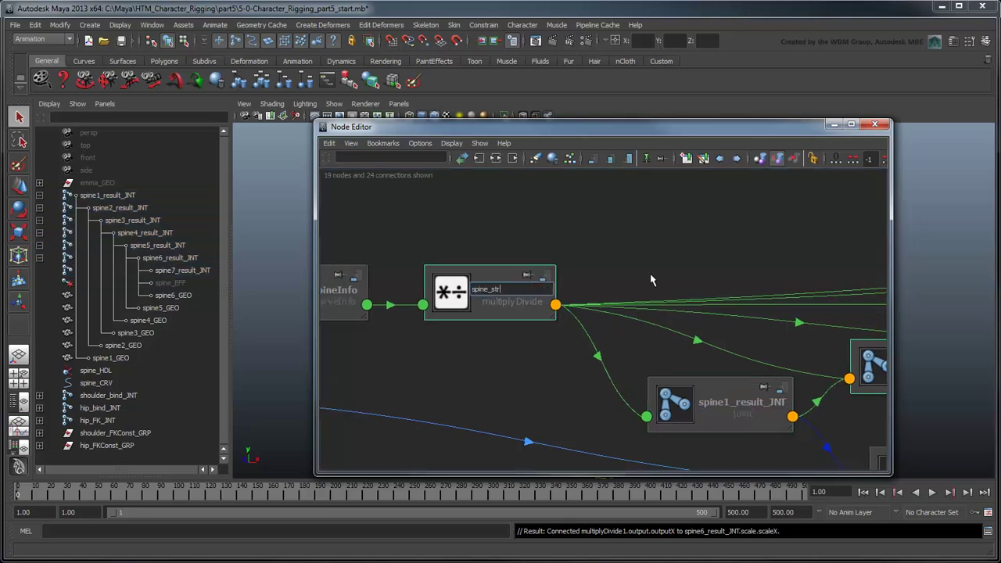
pyautogui.write('etchPercent_DIV')
pyautogui.press('Return')
pyautogui.scroll(-6, 650, 279)
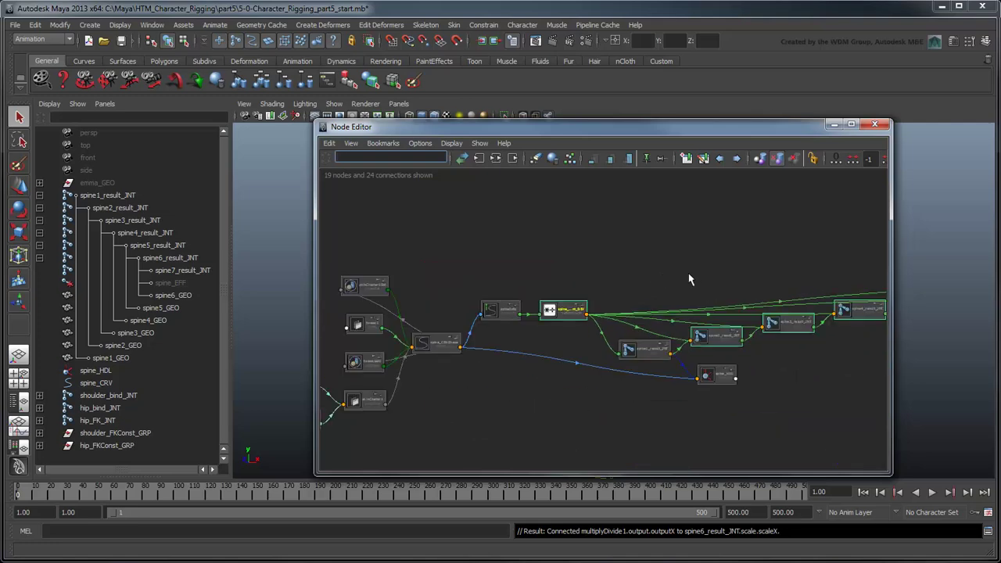
pyautogui.keyDown('alt'); pyautogui.moveTo(579, 270); pyautogui.dragTo(527, 277, button='middle'); pyautogui.keyUp('alt')
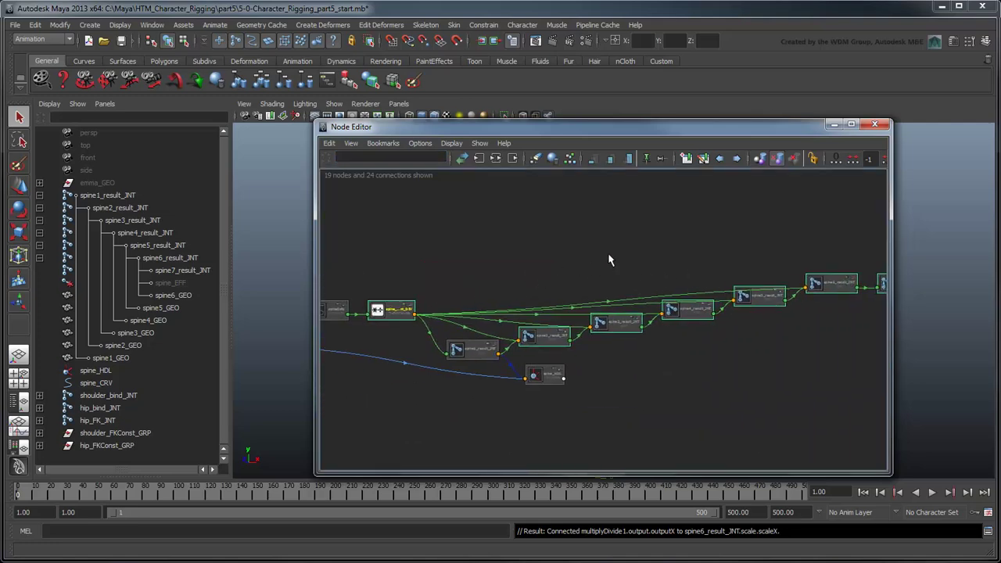
# - Hide the Node Editor and raise the shoulder control to test the torso stretch
pyautogui.click(834, 126)
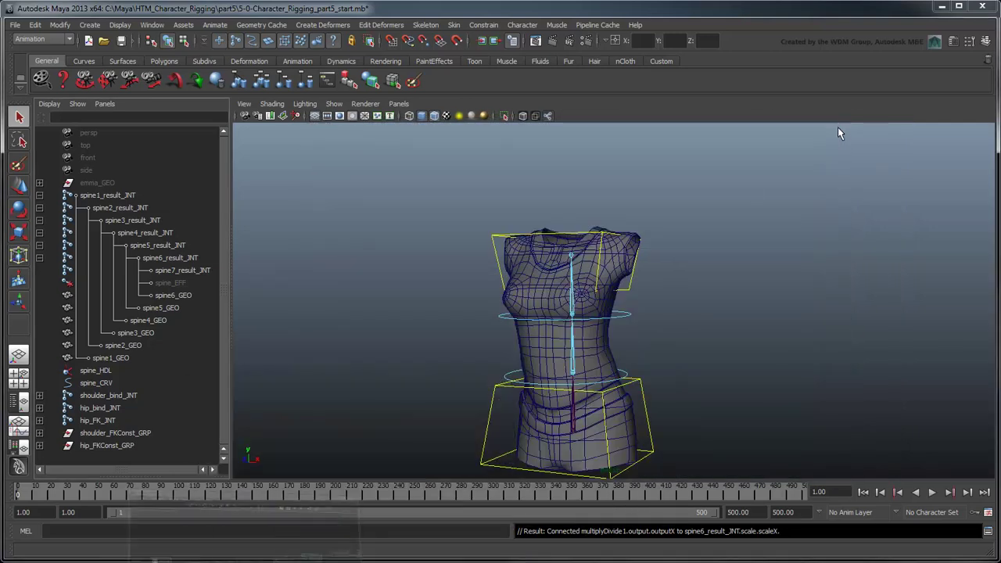
pyautogui.click(603, 235)
pyautogui.press('w')
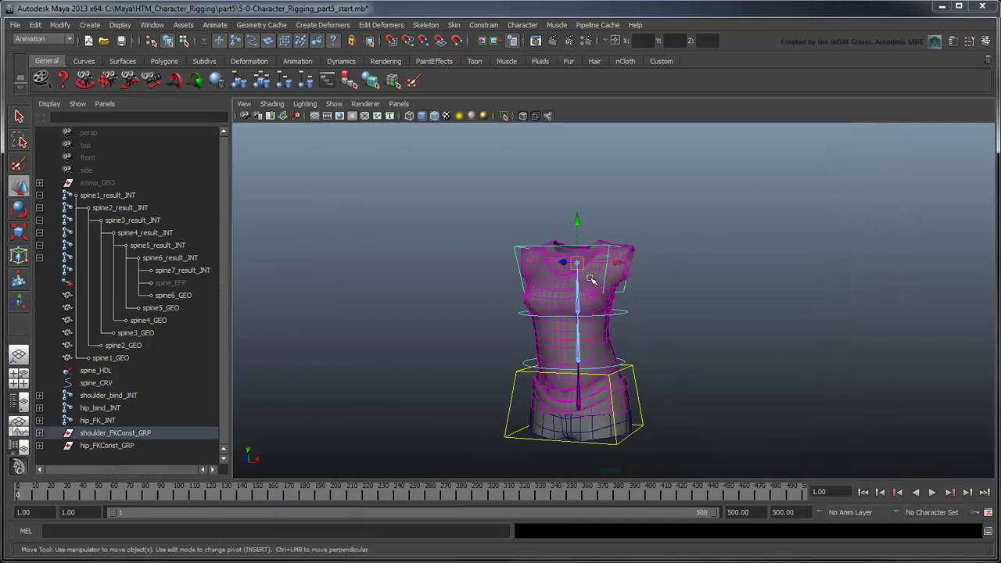
pyautogui.moveTo(579, 262); pyautogui.dragTo(601, 150)
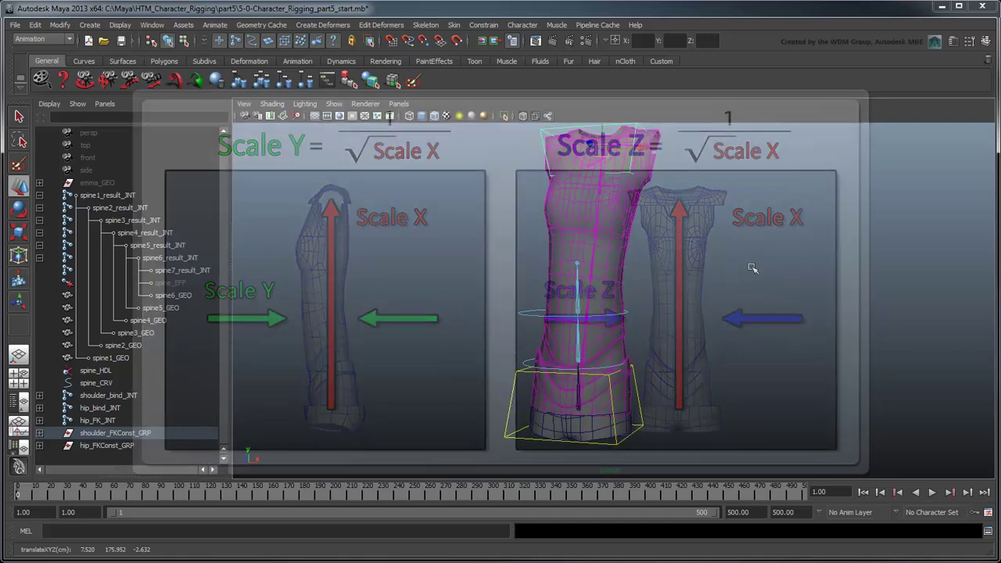
# - Undo the shoulder control move and return to selection mode
pyautogui.hotkey('ctrl', 'z')
pyautogui.press('q')
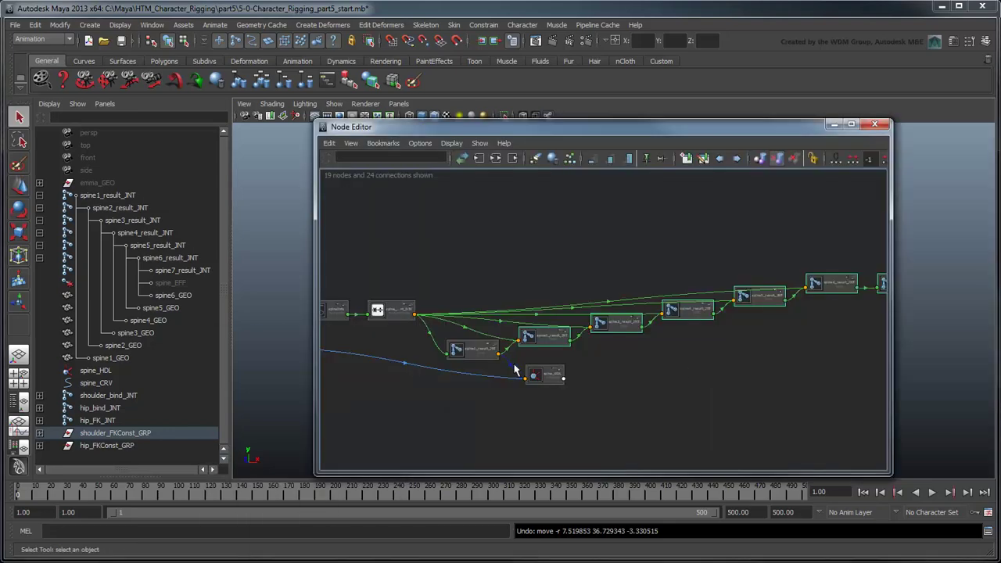
pyautogui.keyDown('alt'); pyautogui.moveTo(415, 381); pyautogui.dragTo(907, 438, button='middle'); pyautogui.keyUp('alt')
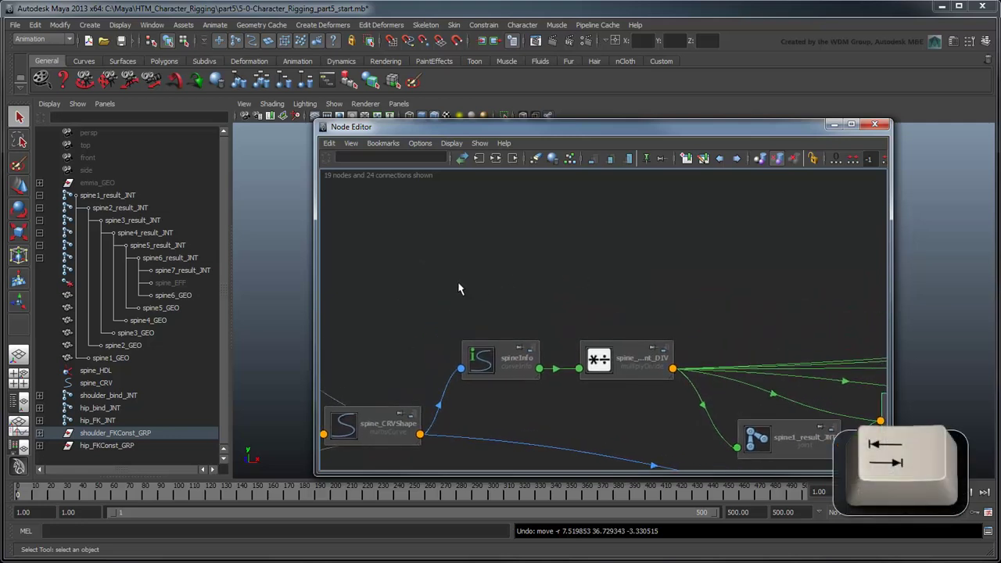
# - Create a multiplyDivide node named spine_sqrtStretch_POW
pyautogui.press('Tab')
pyautogui.write('multiplyDiv')
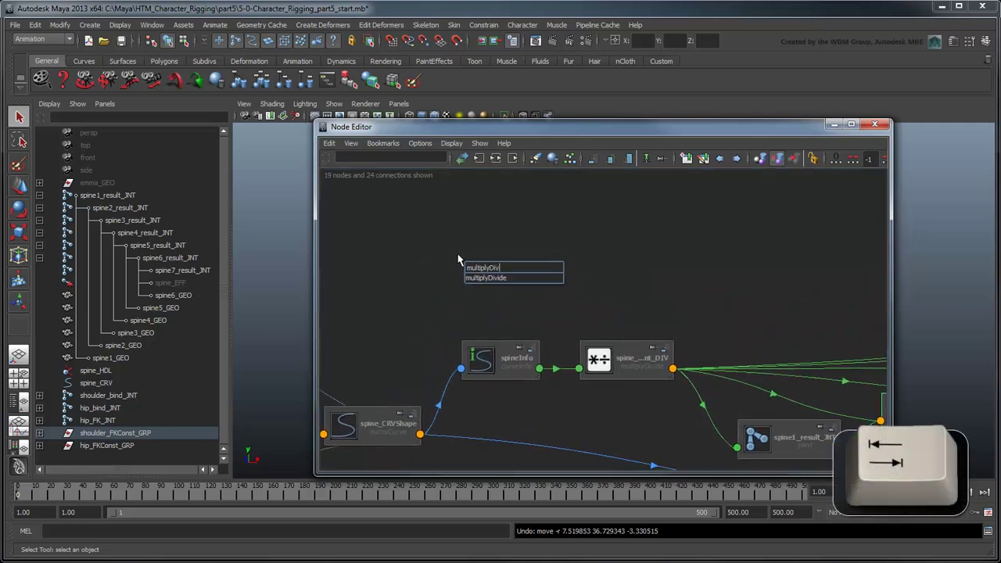
pyautogui.press('Return')
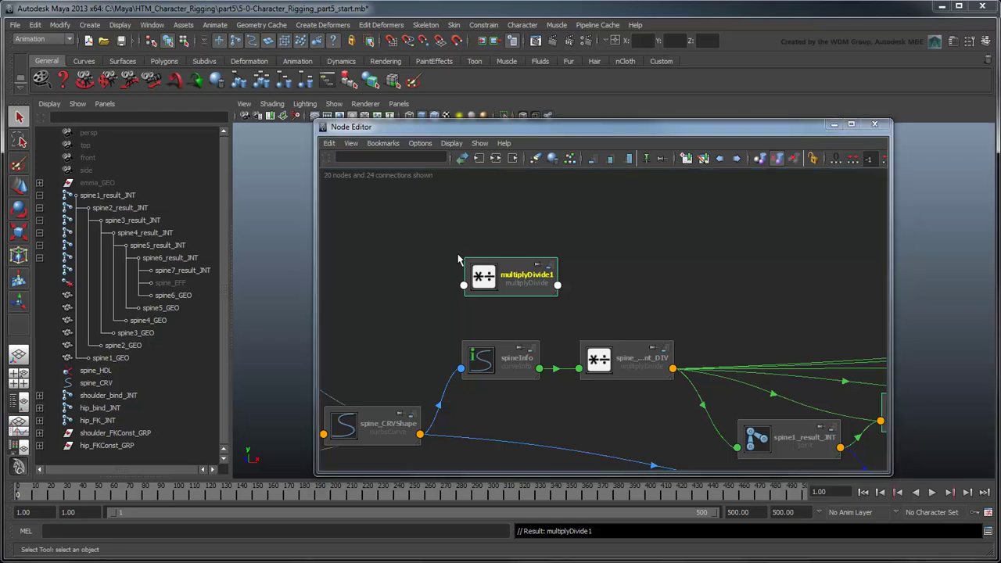
pyautogui.doubleClick(534, 276)
pyautogui.write('spine_sqrtStretch_POW')
pyautogui.press('Return')
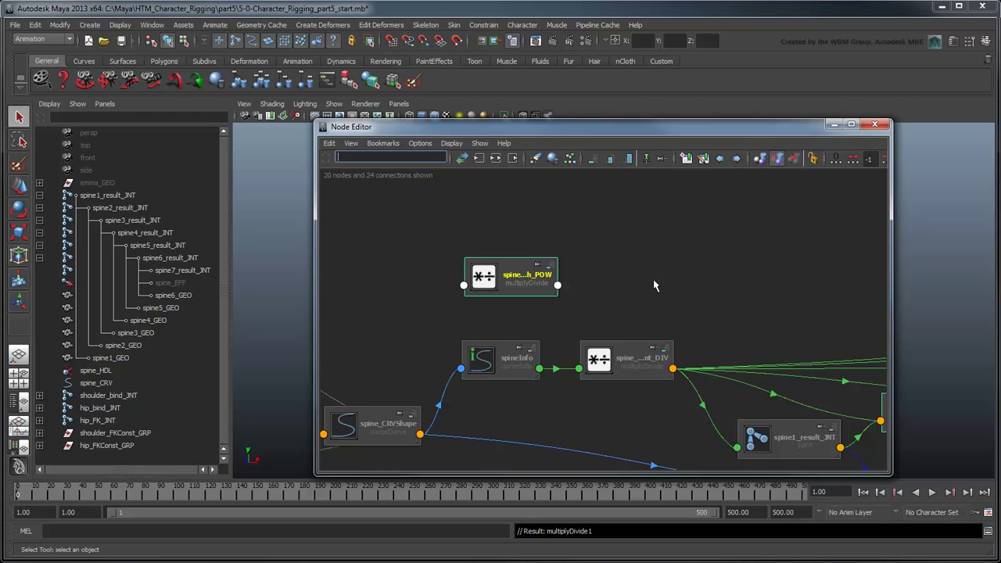
# - Connect spine_stretchPercent_DIV's Output X to spine_sqrtStretch_POW's Input 1X
pyautogui.click(672, 370)
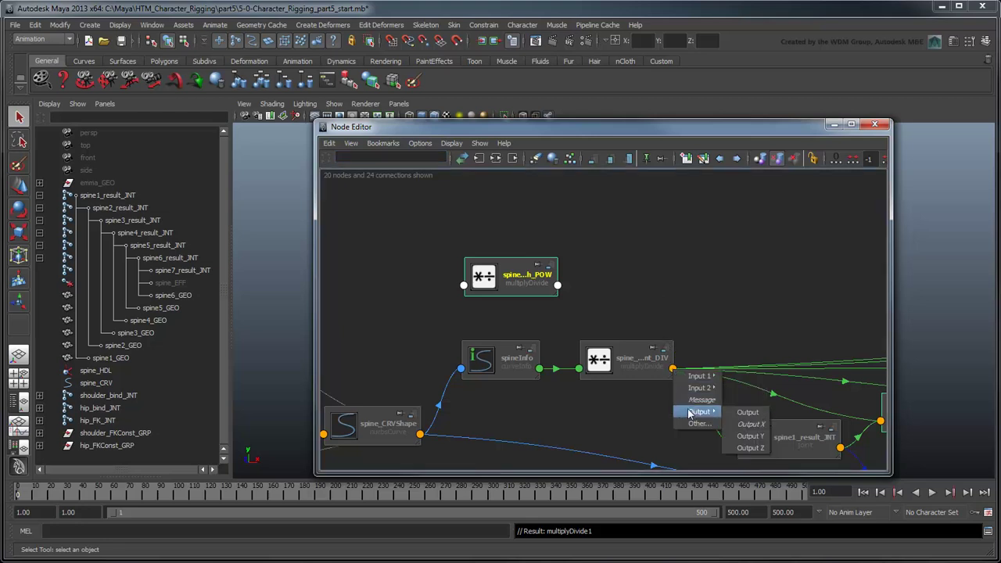
pyautogui.moveTo(699, 411)
pyautogui.click(749, 424)
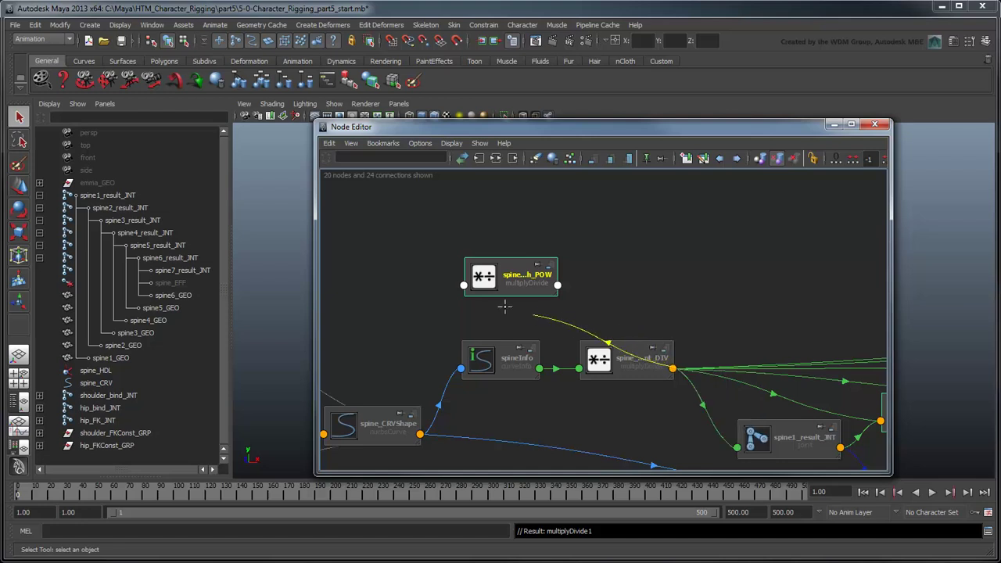
pyautogui.click(463, 285)
pyautogui.moveTo(494, 293)
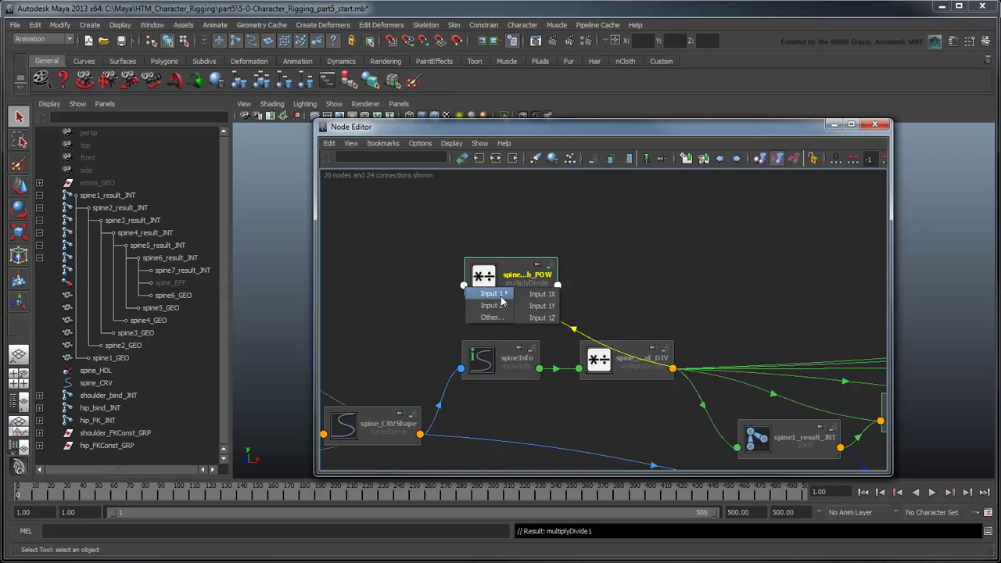
pyautogui.click(539, 294)
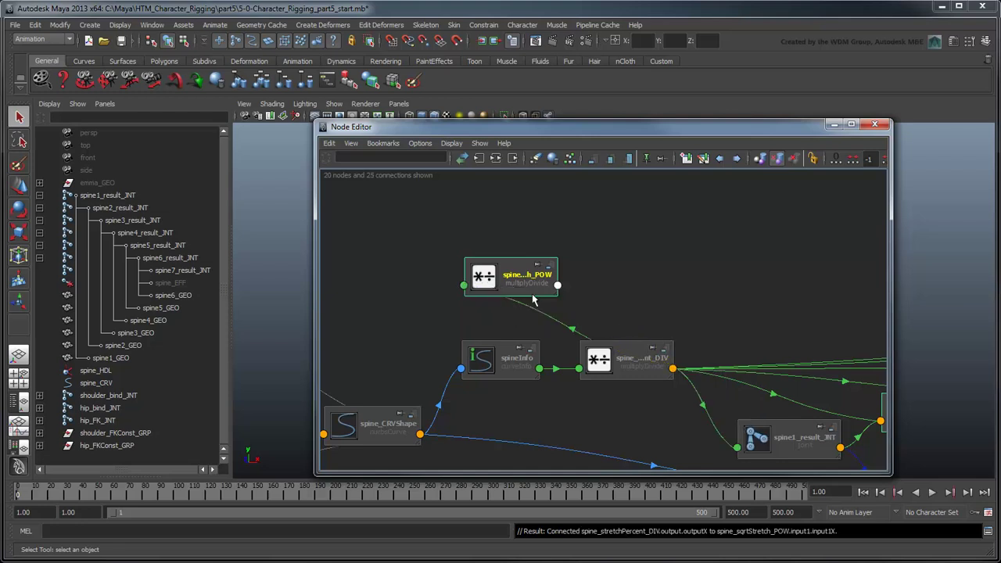
pyautogui.moveTo(666, 135); pyautogui.dragTo(555, 126)
# - Set spine_sqrtStretch_POW's operation to Power with Input 2X of 0.500
pyautogui.click(953, 41)
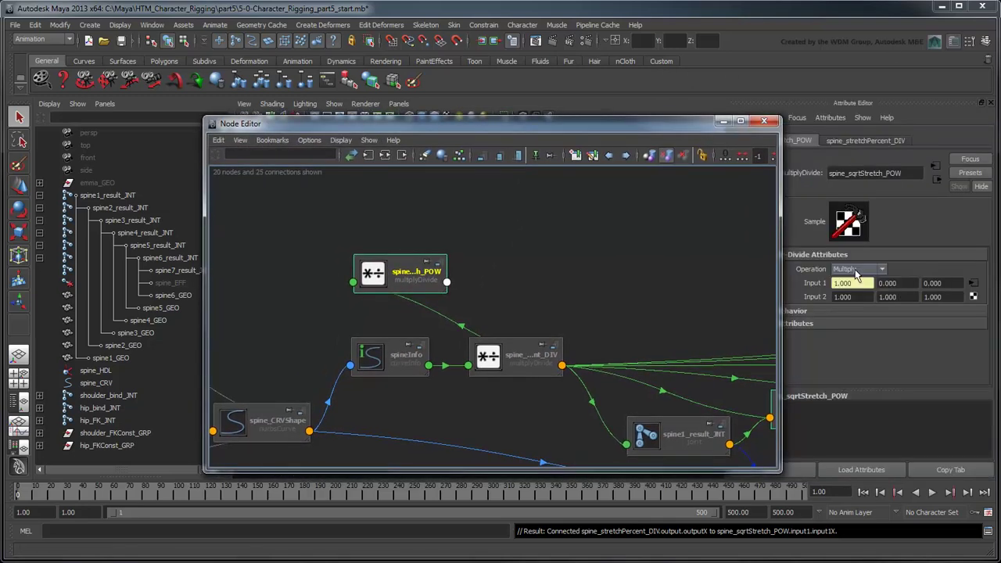
pyautogui.click(854, 269)
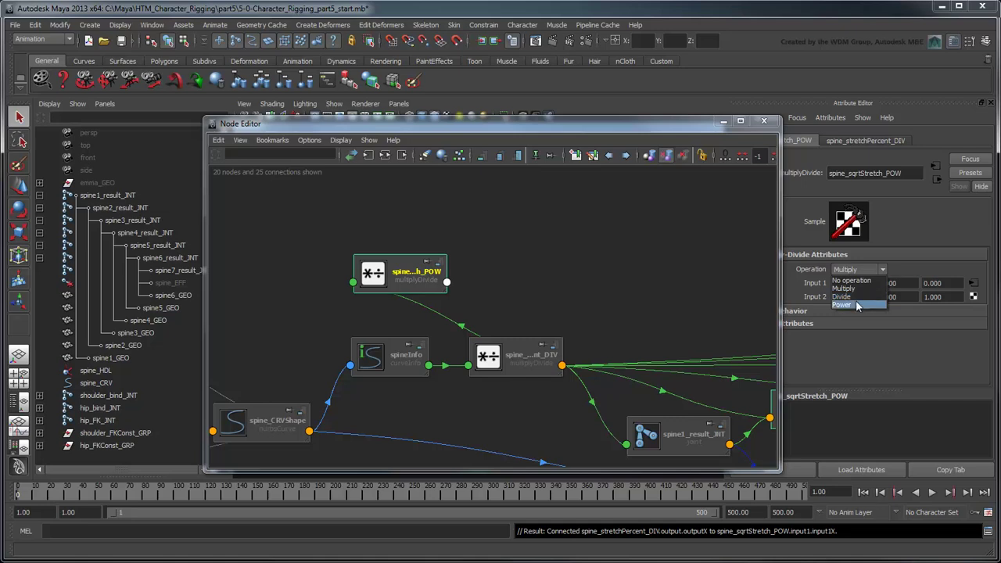
pyautogui.click(856, 305)
pyautogui.click(849, 296)
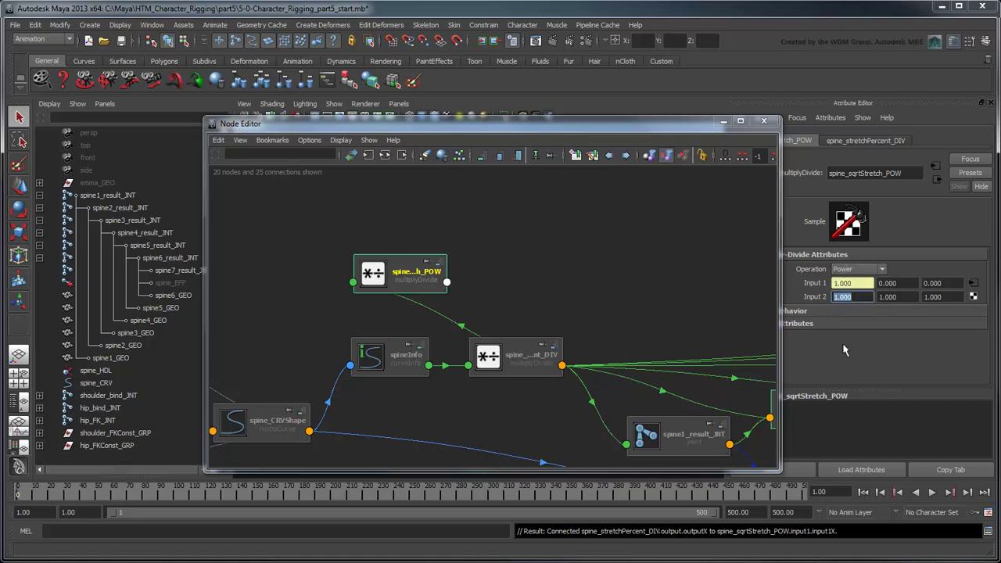
pyautogui.write('0.500')
pyautogui.click(473, 266)
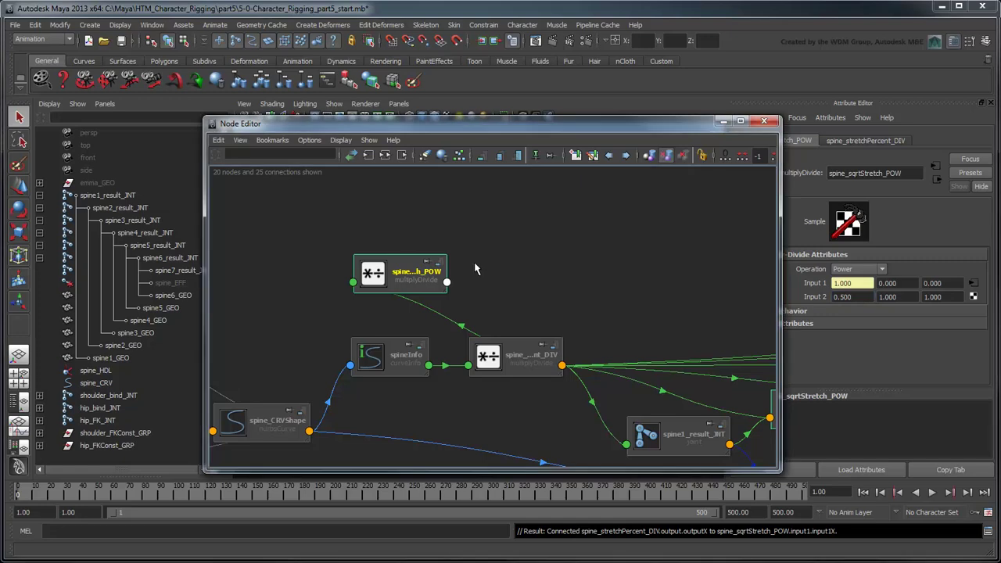
# - Create a multiplyDivide node named spine_stretchInvert_DIV
pyautogui.press('Tab')
pyautogui.write('multiplyDivide')
pyautogui.press('Return')
pyautogui.doubleClick(541, 270)
pyautogui.write('spine_st')
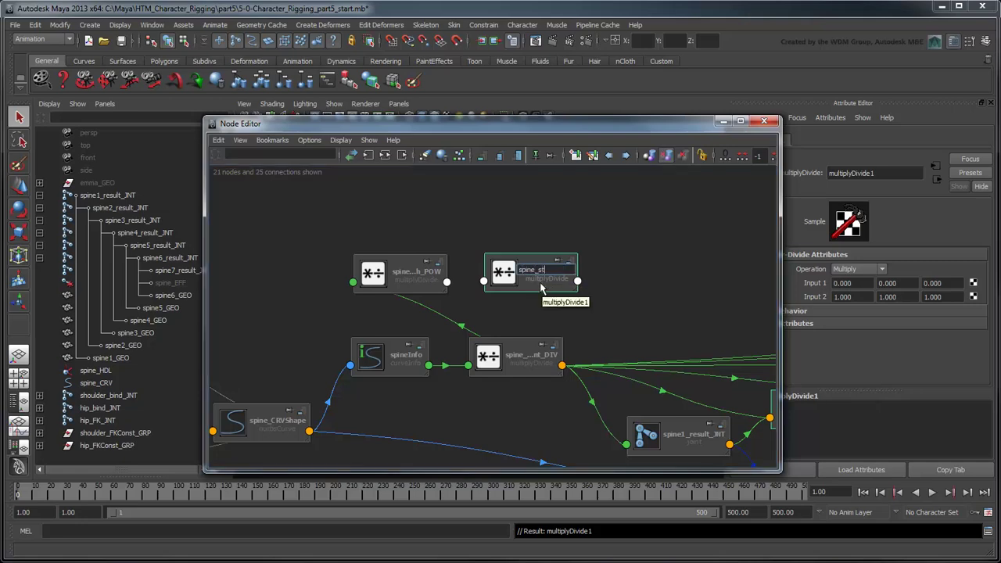
pyautogui.write('retchInvert_DIV')
pyautogui.press('Return')
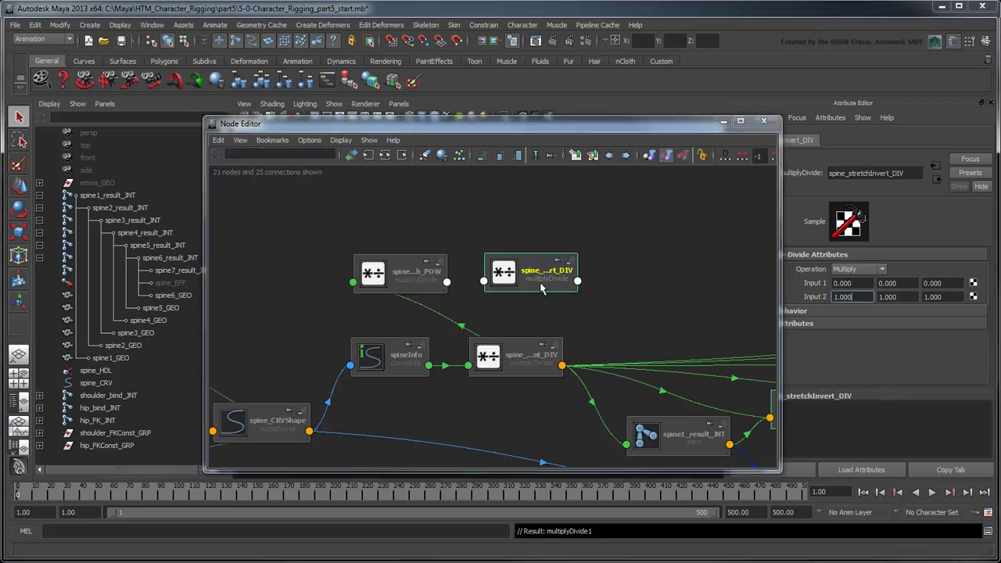
# - Connect spine_sqrtStretch_POW's Output X to spine_stretchInvert_DIV's Input 2X
pyautogui.click(446, 284)
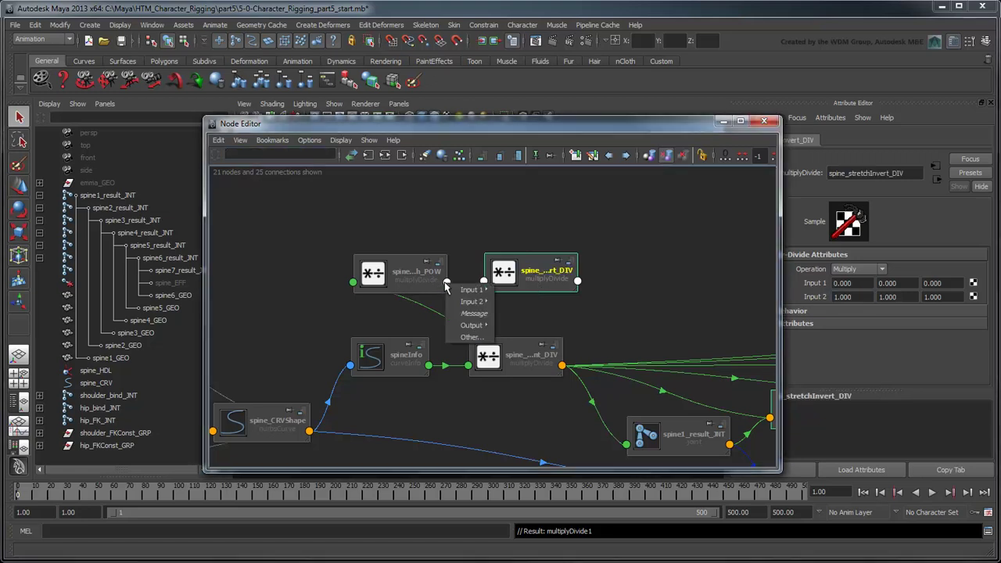
pyautogui.moveTo(473, 326)
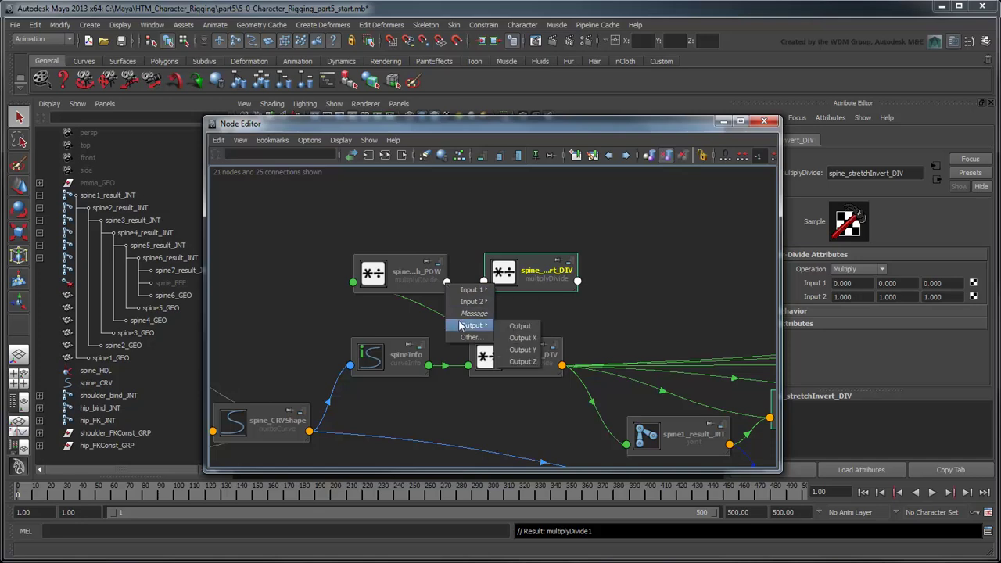
pyautogui.click(507, 337)
pyautogui.click(483, 281)
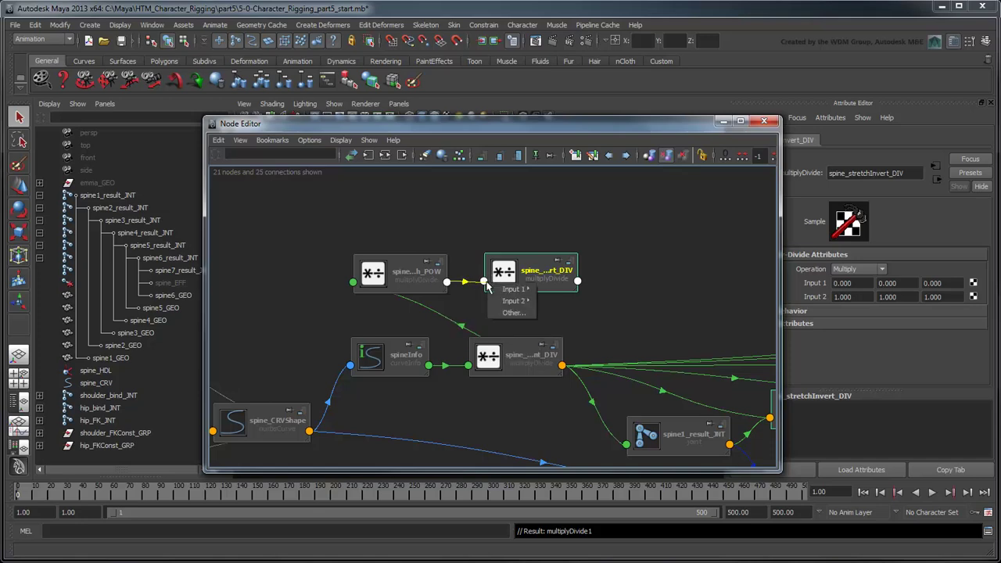
pyautogui.moveTo(499, 302)
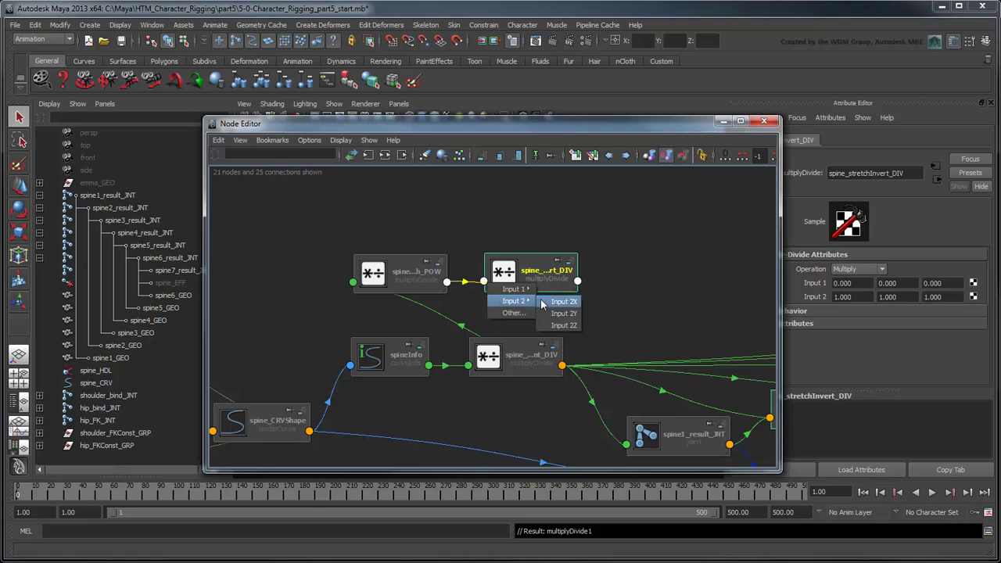
pyautogui.click(538, 289)
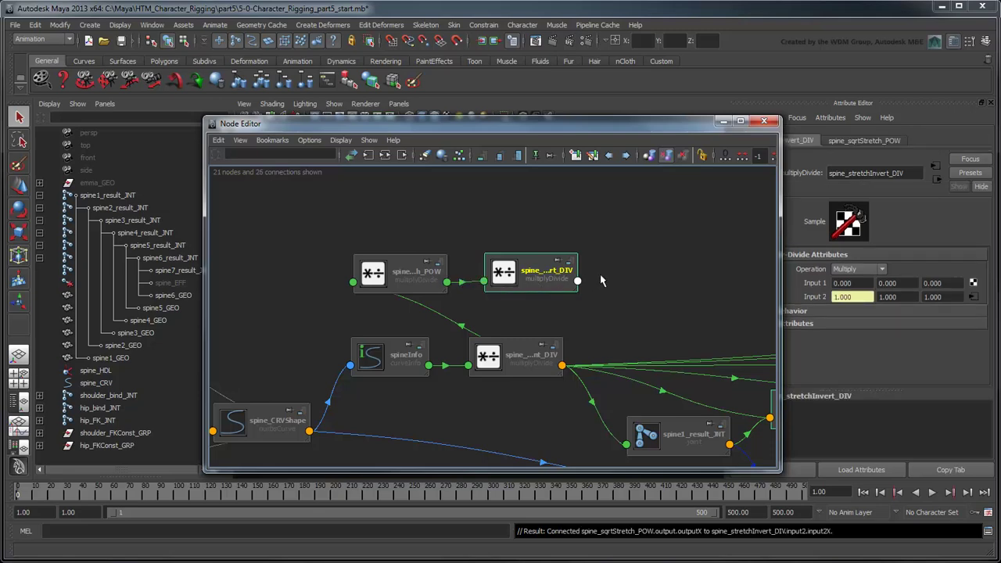
# - Set spine_stretchInvert_DIV's operation to Divide with Input 1X at 1
pyautogui.click(861, 270)
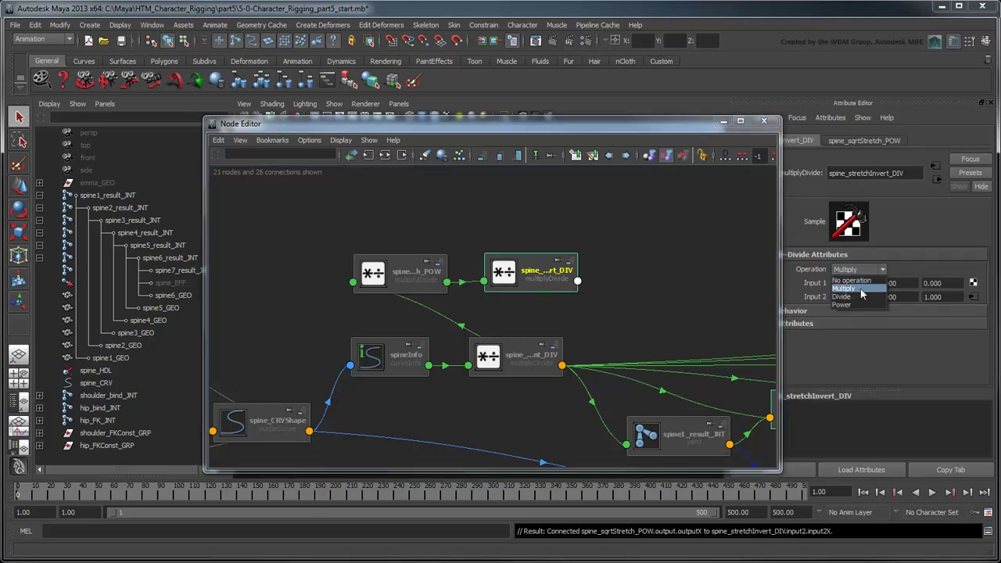
pyautogui.click(841, 296)
pyautogui.click(848, 285)
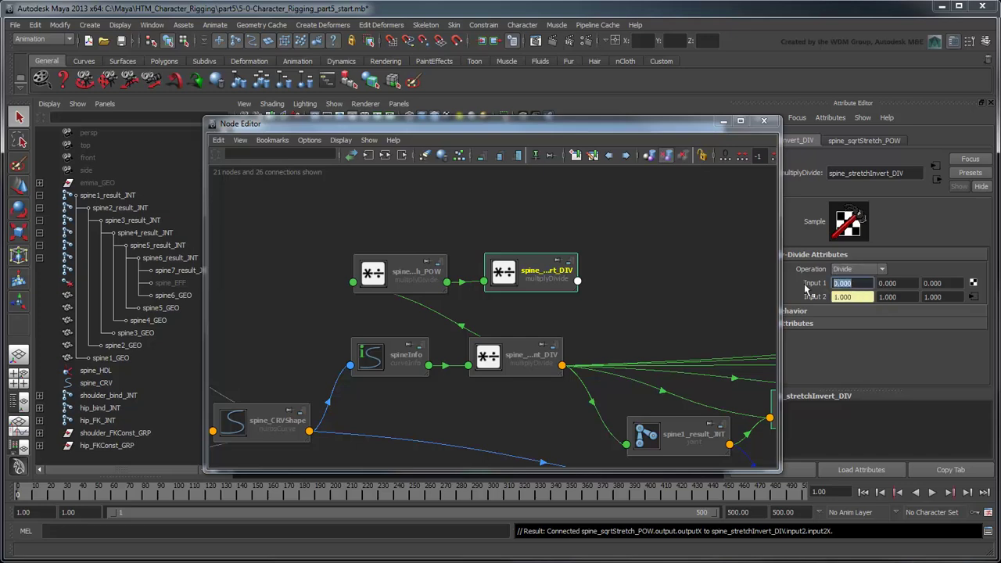
pyautogui.write('1')
pyautogui.press('Return')
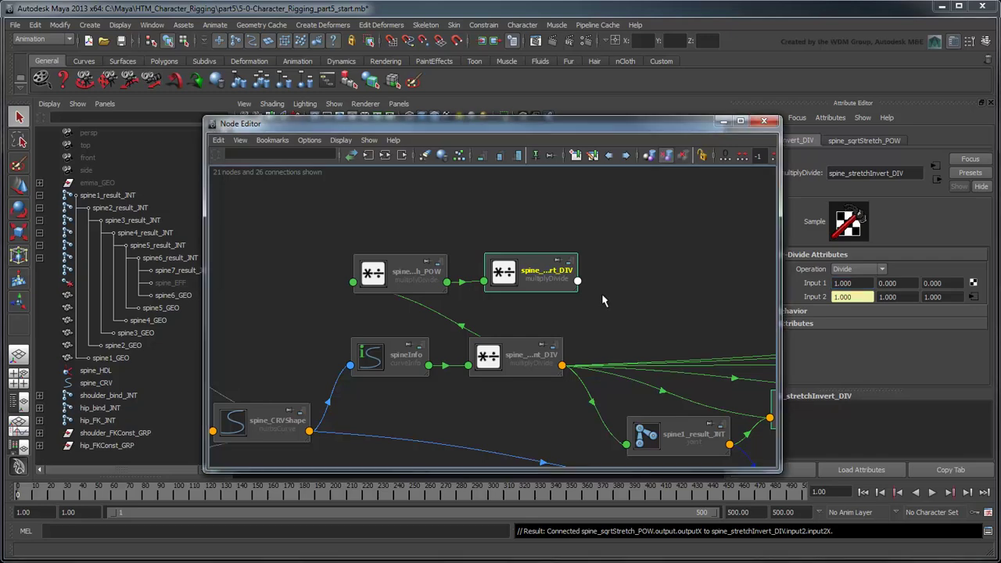
# - Select the spine result joints in the Node Editor and show their primary attributes
pyautogui.scroll(-3, 606, 289)
pyautogui.moveTo(588, 296); pyautogui.dragTo(391, 277, button='middle')
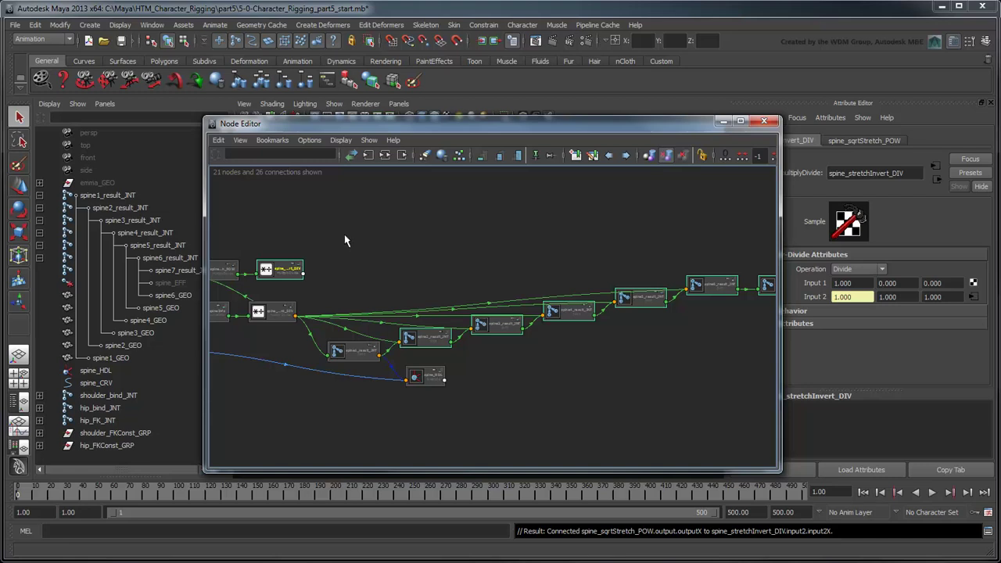
pyautogui.moveTo(344, 235); pyautogui.dragTo(727, 347)
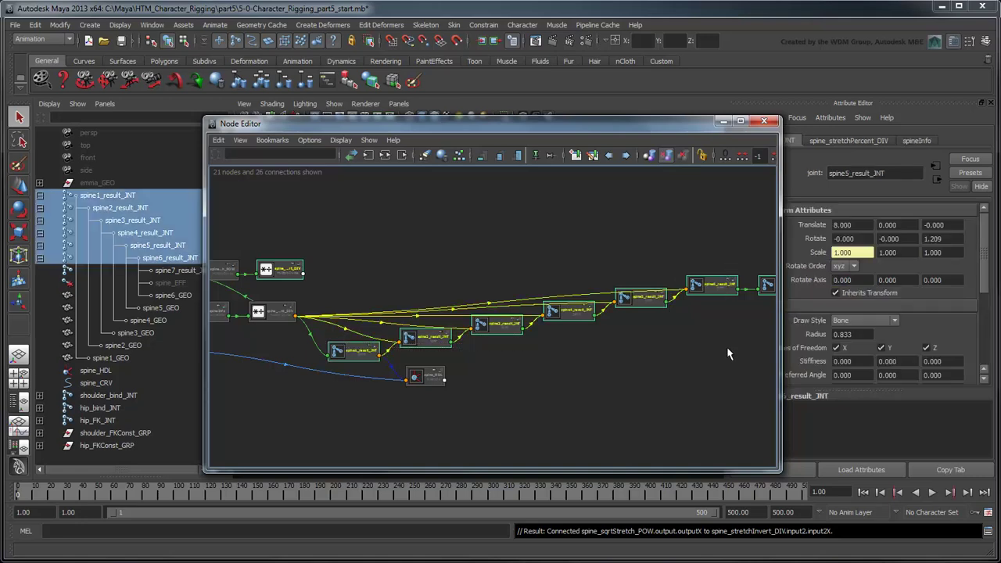
pyautogui.click(518, 156)
pyautogui.scroll(2, 425, 290)
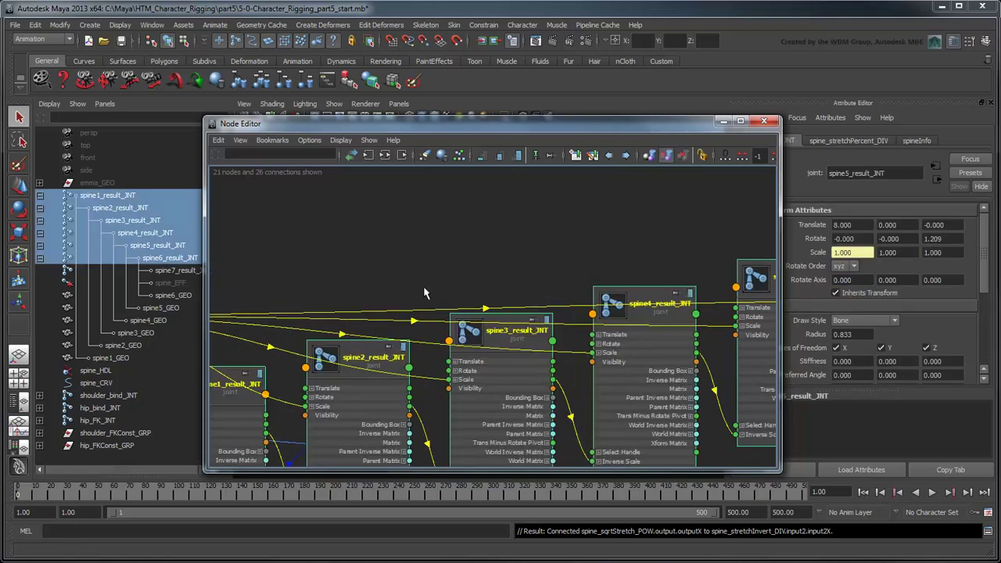
pyautogui.moveTo(212, 127); pyautogui.dragTo(70, 50)
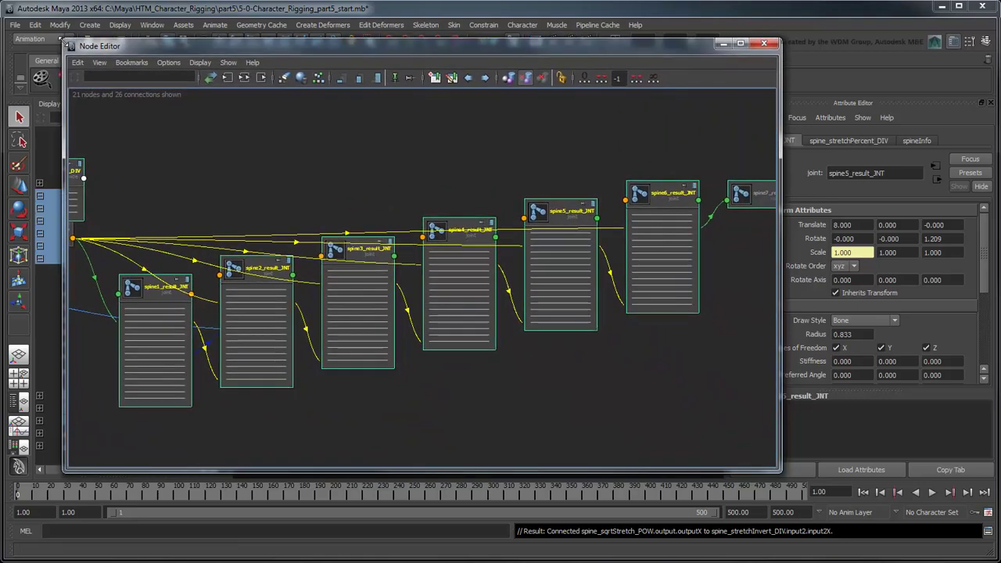
pyautogui.moveTo(796, 476); pyautogui.dragTo(912, 531)
pyautogui.scroll(1, 638, 439)
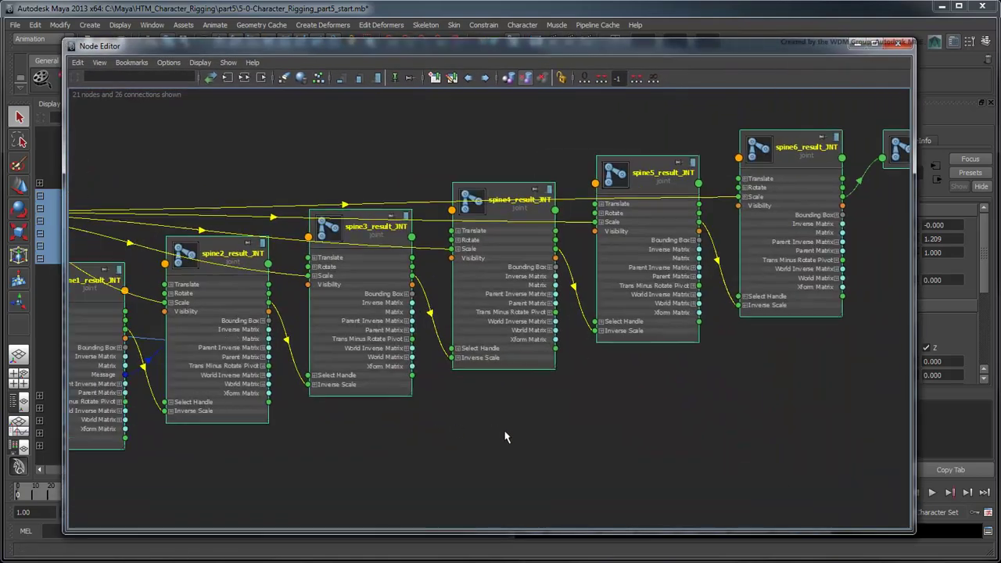
pyautogui.keyDown('alt'); pyautogui.moveTo(543, 443); pyautogui.dragTo(670, 375, button='middle'); pyautogui.keyUp('alt')
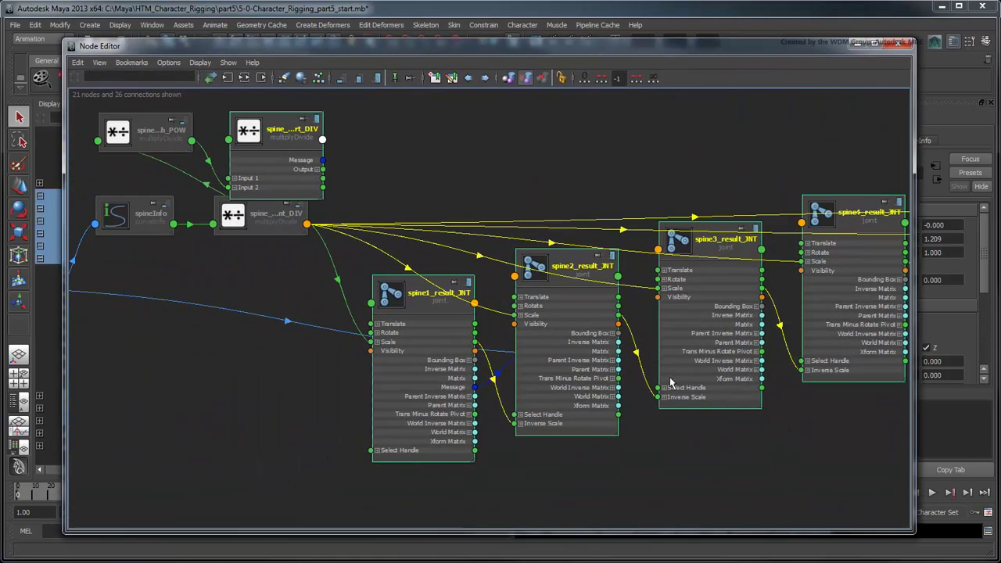
# - Wire spine_stretchInvert_DIV's Output X into Scale Y and Scale Z of the result joints
pyautogui.click(317, 169)
pyautogui.moveTo(323, 178); pyautogui.dragTo(371, 341)
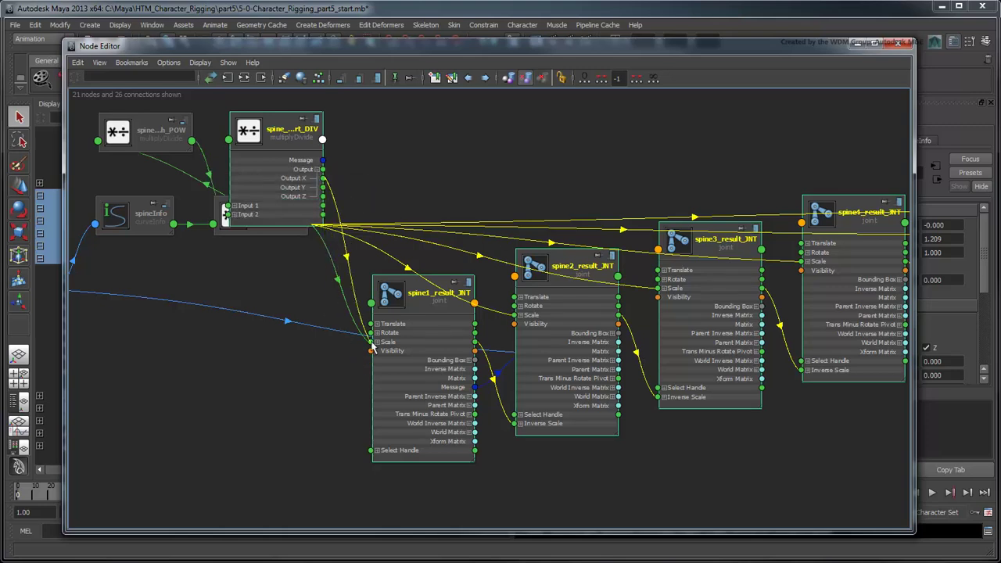
pyautogui.click(372, 342)
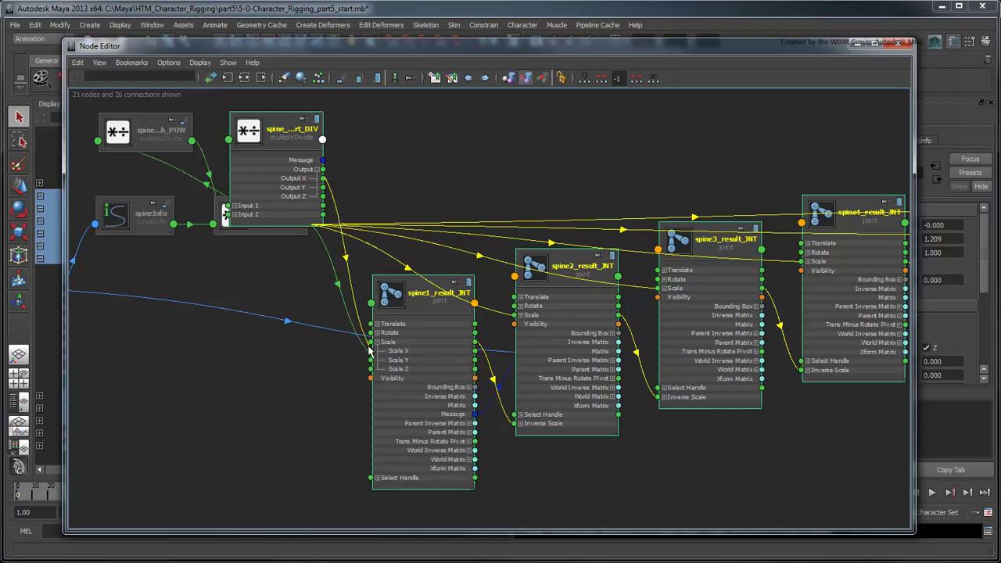
pyautogui.moveTo(371, 360)
pyautogui.mouseDown()
pyautogui.moveTo(323, 179)
pyautogui.moveTo(349, 365)
pyautogui.moveTo(371, 371)
pyautogui.mouseUp()
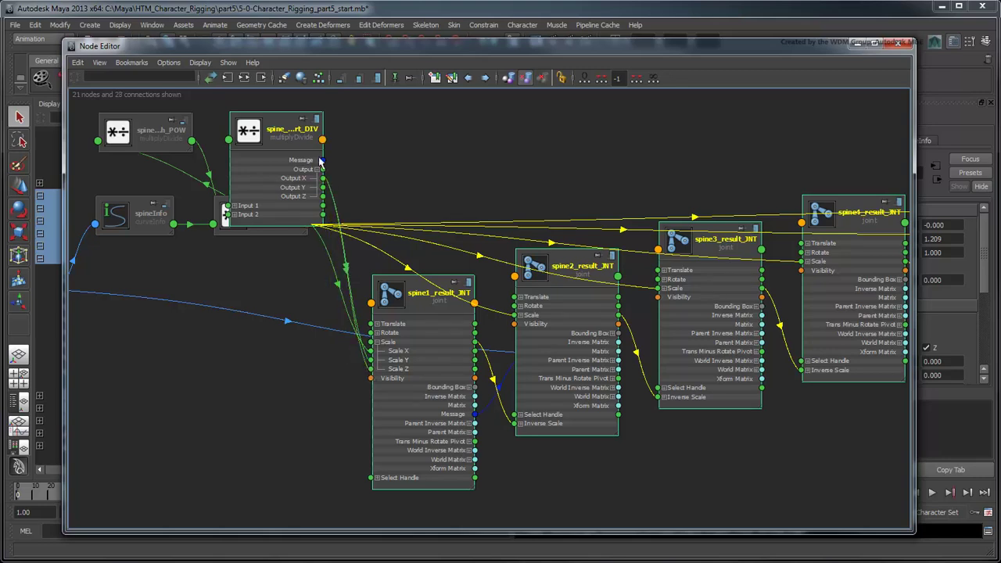
pyautogui.moveTo(323, 179); pyautogui.dragTo(514, 333)
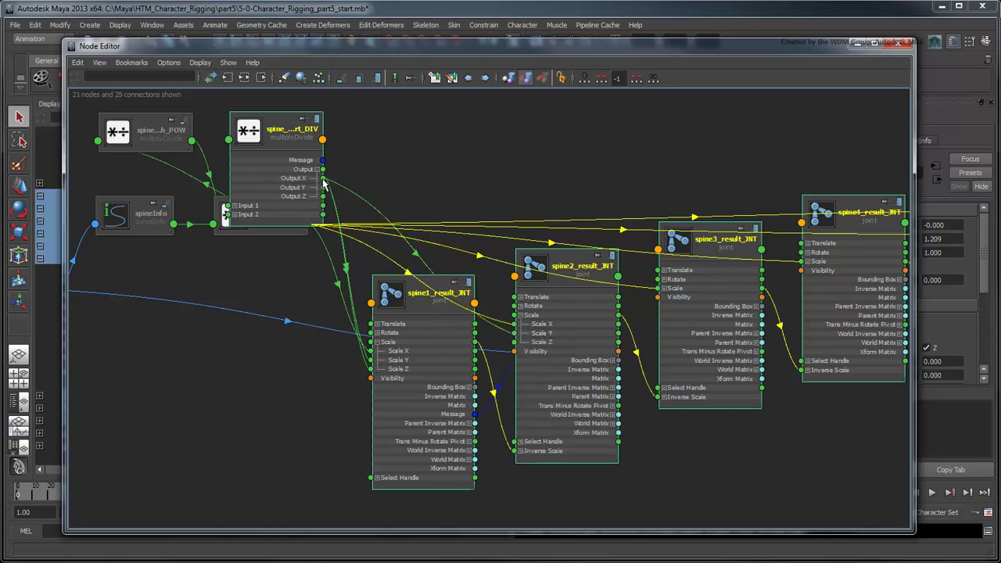
pyautogui.moveTo(323, 178); pyautogui.dragTo(514, 342)
pyautogui.moveTo(323, 179); pyautogui.dragTo(657, 292)
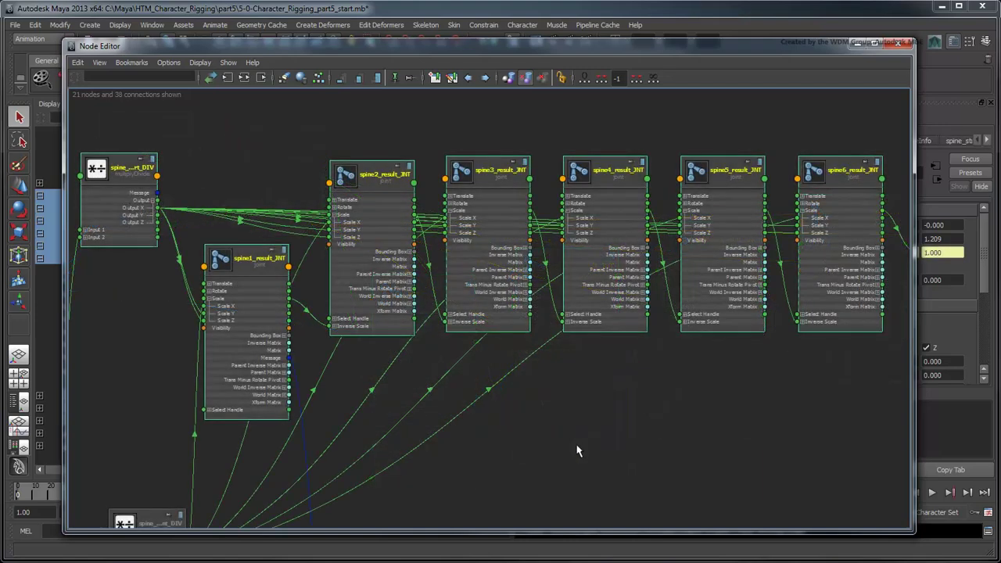
pyautogui.click(341, 80)
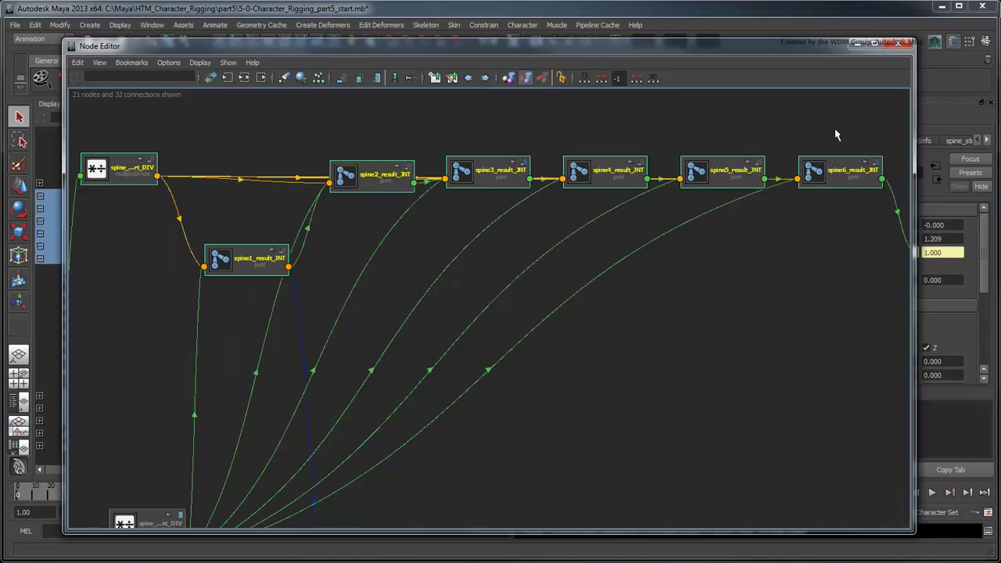
# - Close the Node Editor, clear the selection and hide the Attribute Editor
pyautogui.click(905, 44)
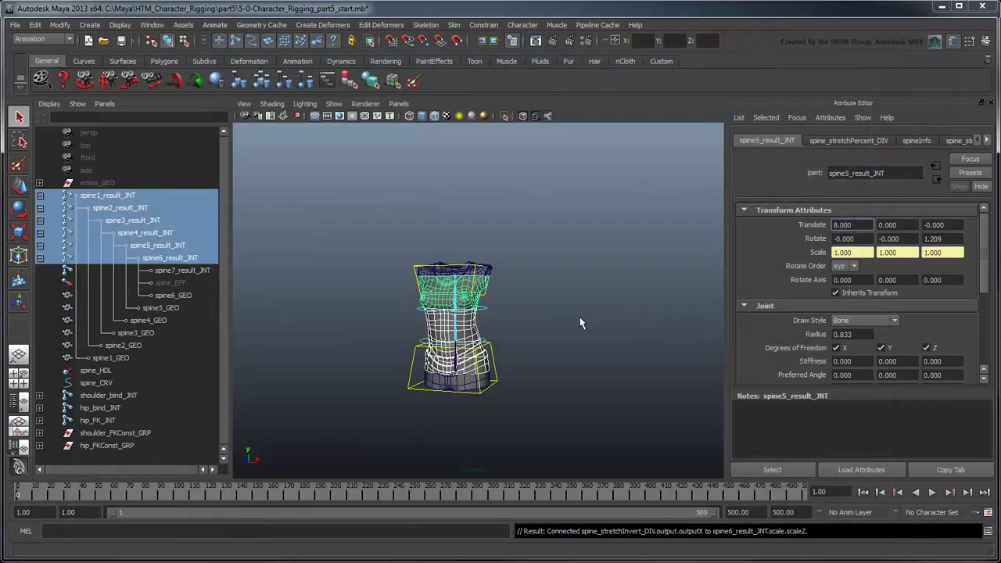
pyautogui.click(545, 284)
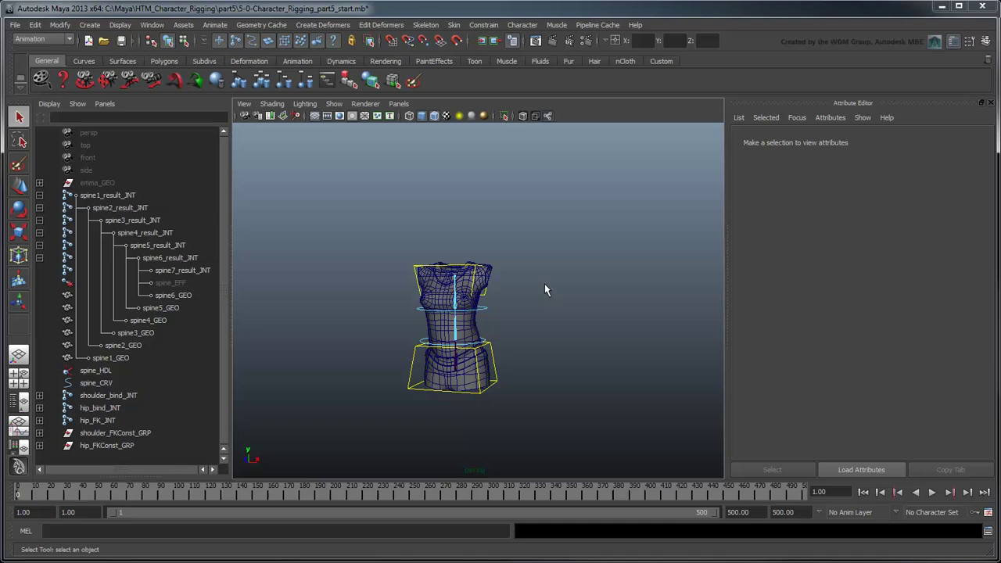
pyautogui.click(990, 103)
# - Raise the shoulder control to confirm the torso thins as it stretches, then select the hip FK joint
pyautogui.click(608, 249)
pyautogui.press('w')
pyautogui.moveTo(576, 266); pyautogui.dragTo(580, 156)
pyautogui.press('q')
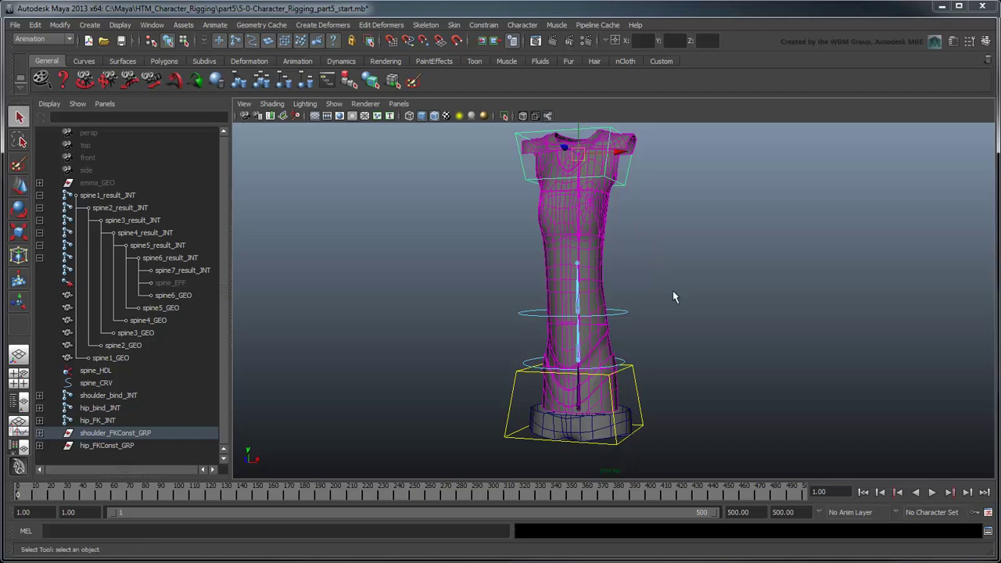
pyautogui.click(623, 311)
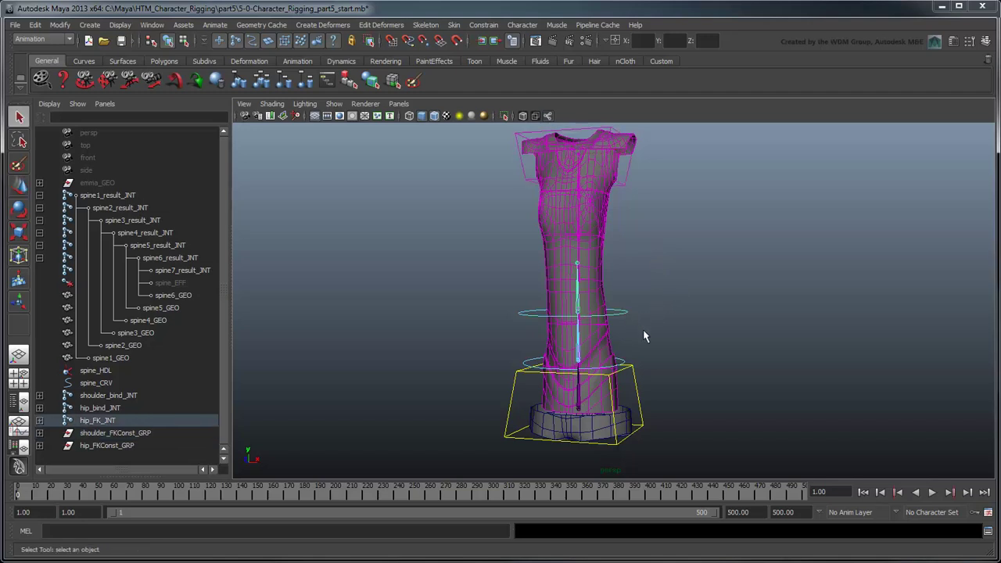